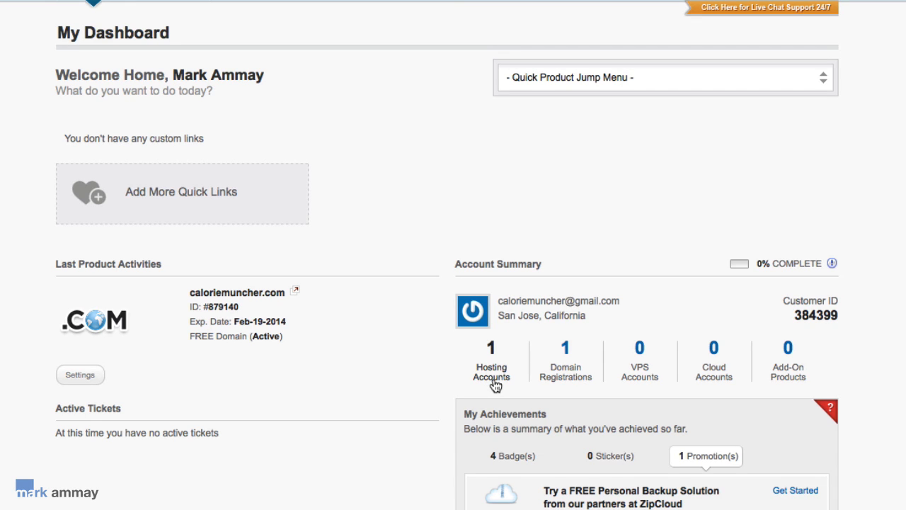
Step: From Hosting Accounts, open the Expert Plan account's control panel
{"action": "left_click", "coordinate": [494, 380]}
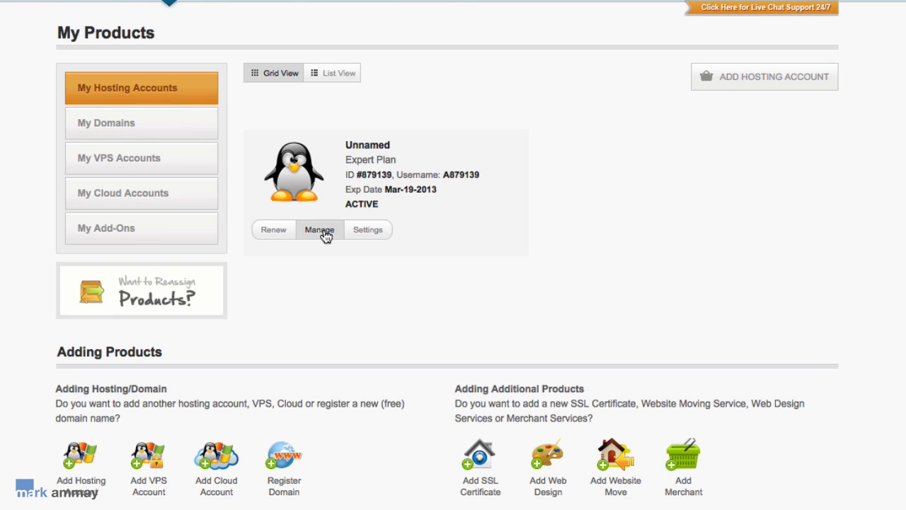
{"action": "left_click", "coordinate": [319, 230]}
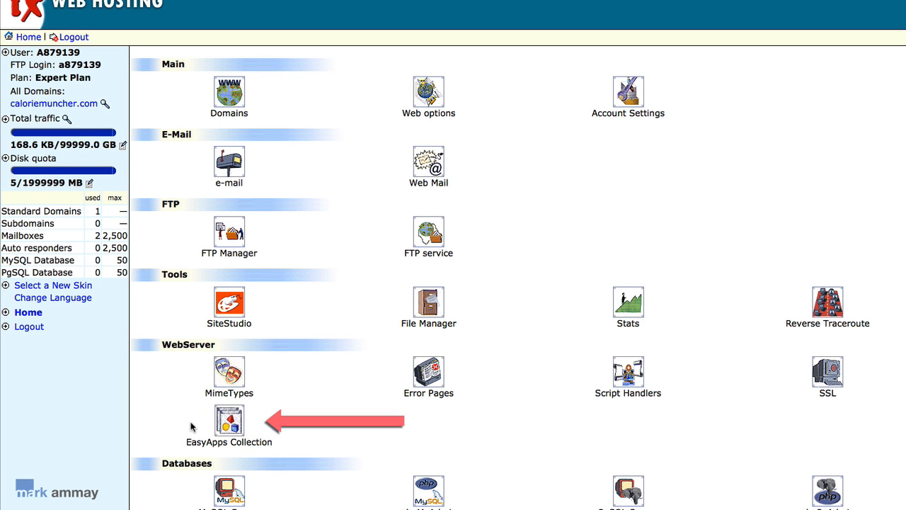
Step: Enable EasyApp in the EasyApps Collection and open the WordPress 3.2.1 page under Blogs
{"action": "left_click", "coordinate": [228, 428]}
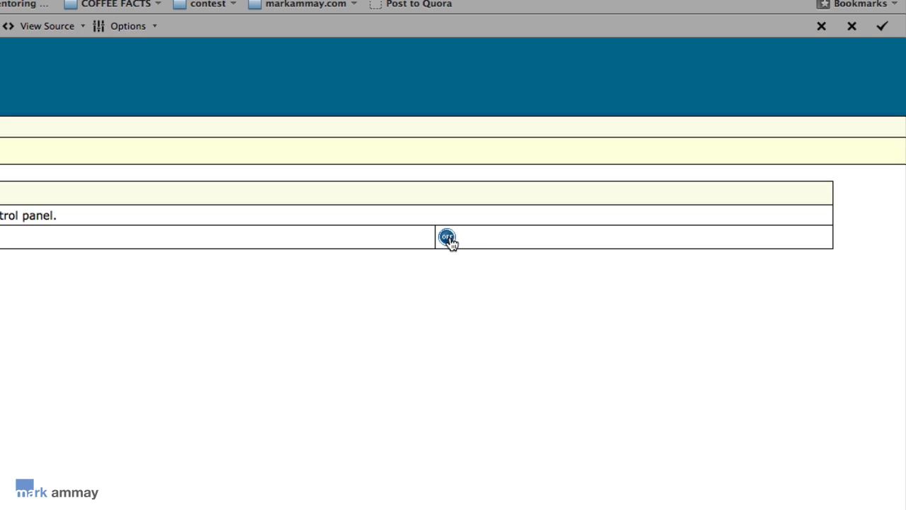
{"action": "left_click", "coordinate": [447, 238]}
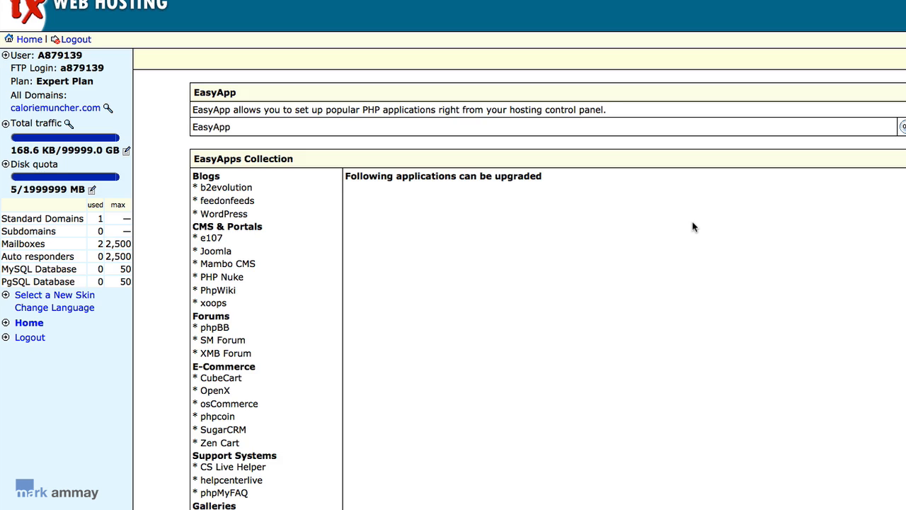
{"action": "scroll", "coordinate": [694, 227], "scroll_direction": "down", "scroll_amount": 2}
{"action": "scroll", "coordinate": [693, 226], "scroll_direction": "down", "scroll_amount": 1}
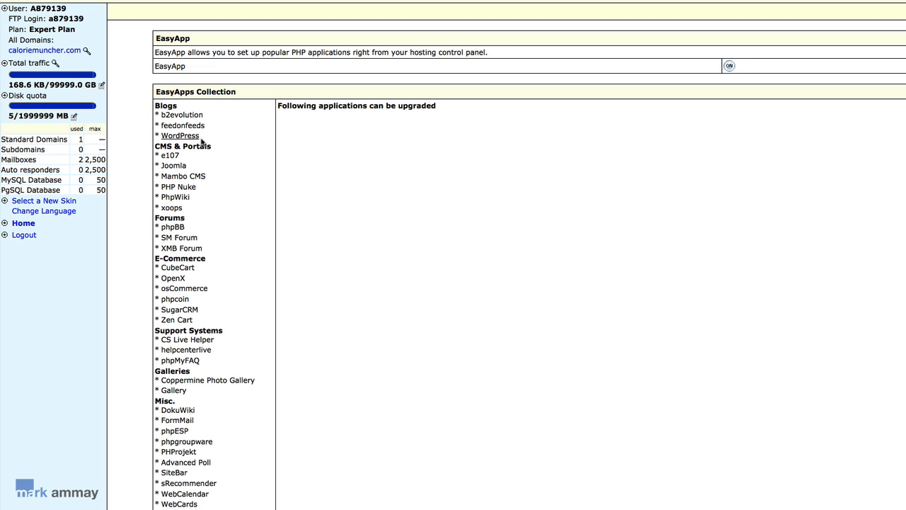
{"action": "left_click", "coordinate": [185, 137]}
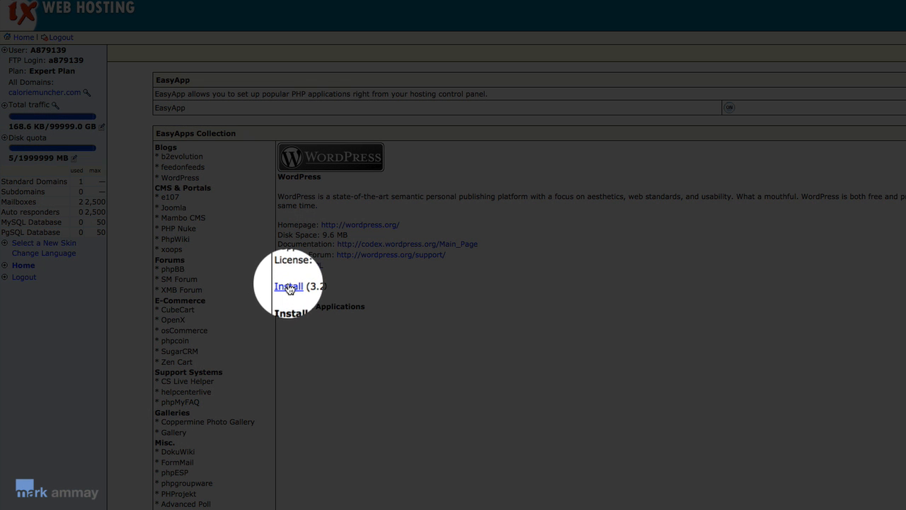
Step: Start the WordPress install targeting caloriemuncher.com with path /wordpress
{"action": "left_click", "coordinate": [289, 286]}
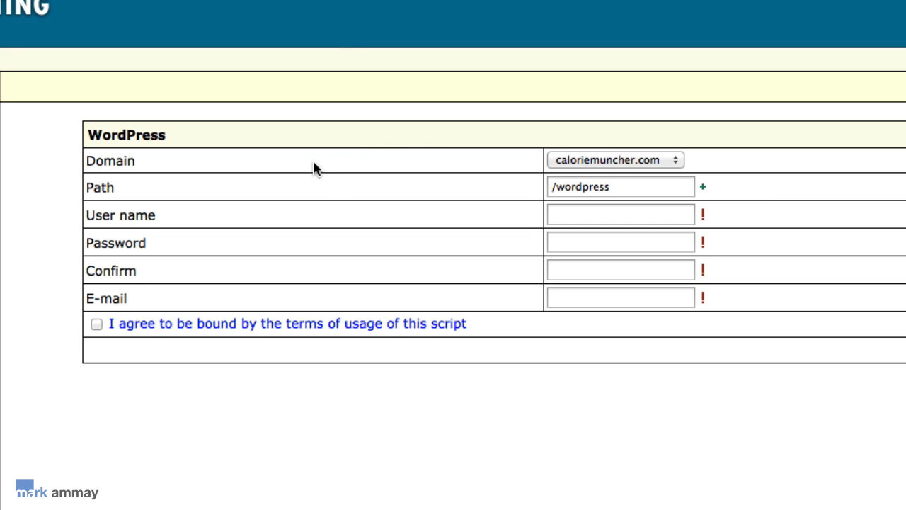
{"action": "left_click", "coordinate": [672, 162]}
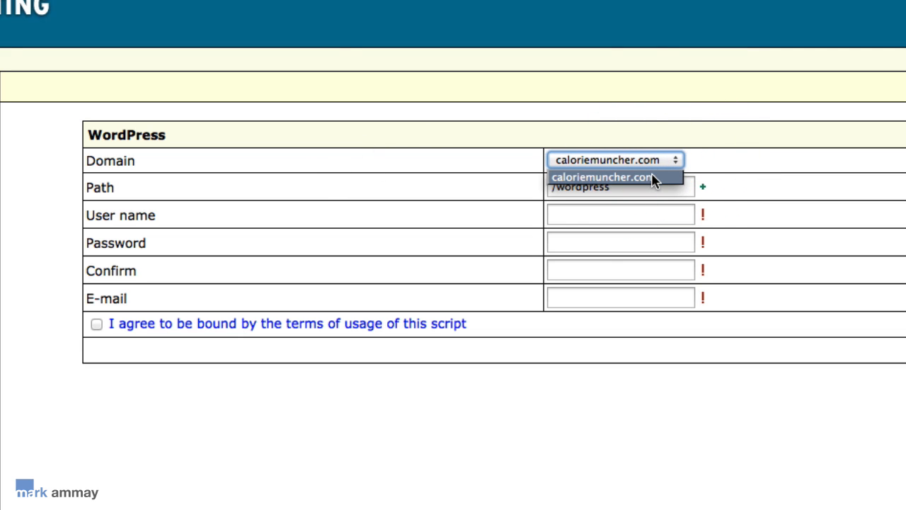
{"action": "left_click", "coordinate": [653, 178]}
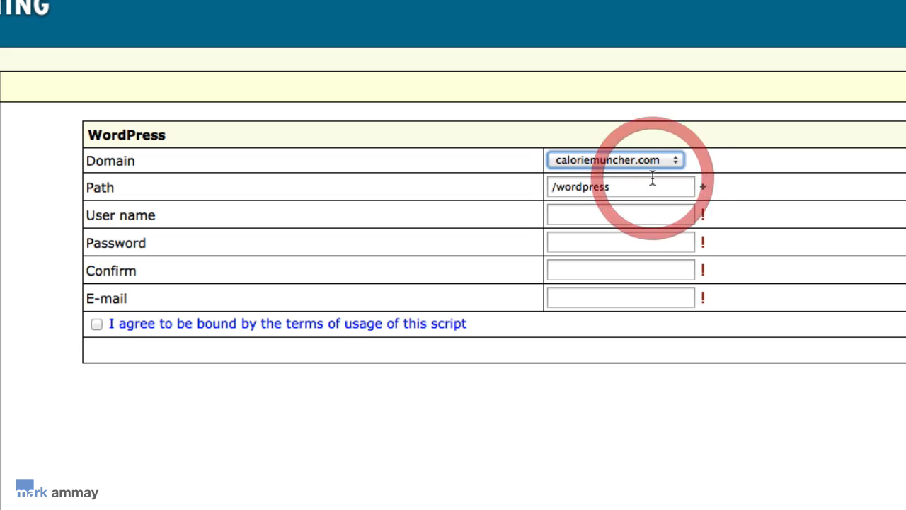
{"action": "left_click", "coordinate": [795, 180]}
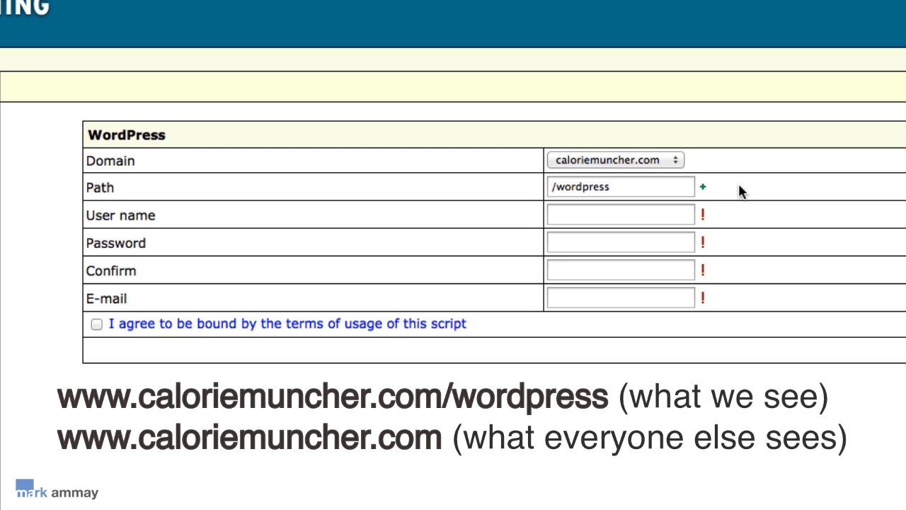
Step: Set the WordPress user name to themunch, then enter and confirm the account password
{"action": "left_click", "coordinate": [599, 215]}
{"action": "type", "text": "admin"}
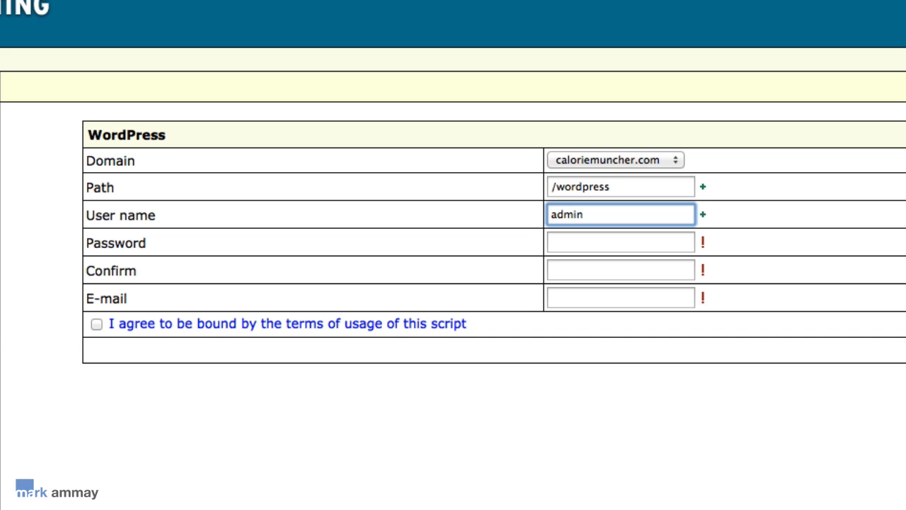
{"action": "key", "text": "BackSpace"}
{"action": "key", "text": "BackSpace"}
{"action": "key", "text": "BackSpace"}
{"action": "key", "text": "BackSpace"}
{"action": "key", "text": "BackSpace"}
{"action": "type", "text": "themunch"}
{"action": "left_click", "coordinate": [579, 245]}
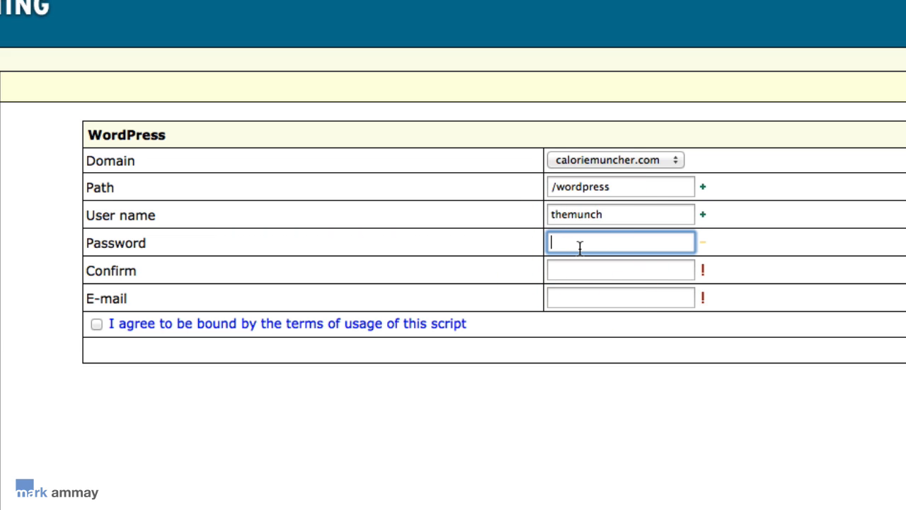
{"action": "type", "text": "***********"}
{"action": "key", "text": "Tab"}
{"action": "type", "text": "***********"}
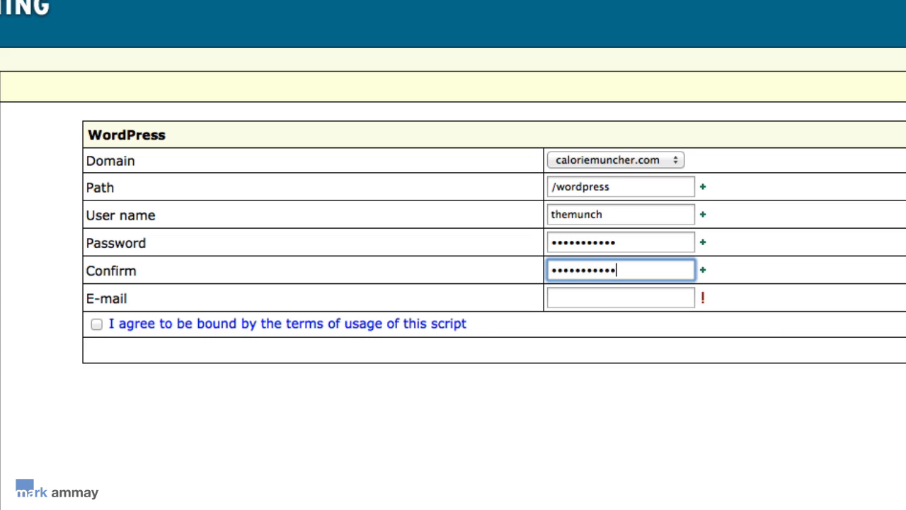
Step: Fill in the contact e-mail address and accept the script's terms of usage
{"action": "left_click", "coordinate": [596, 302]}
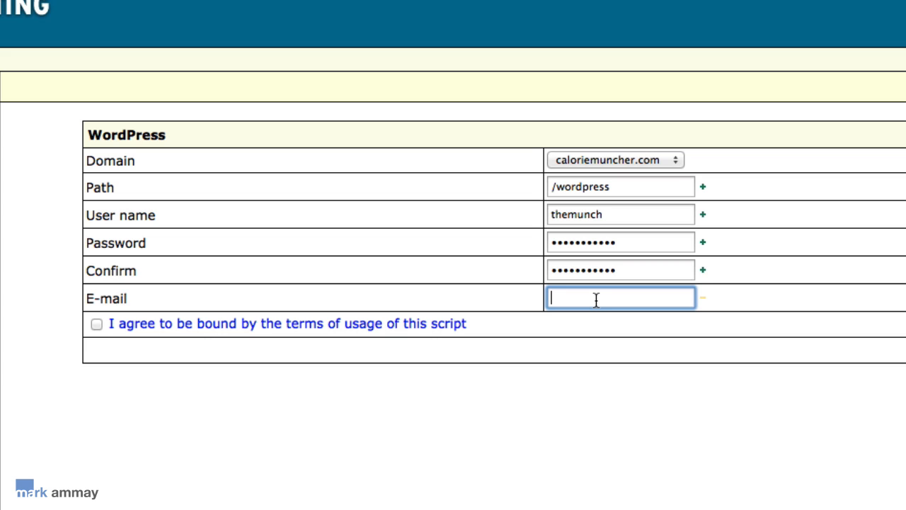
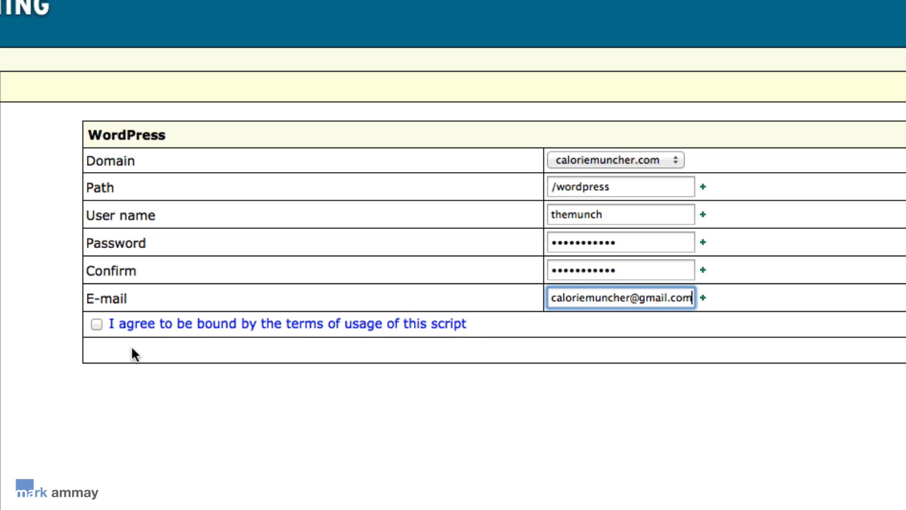
{"action": "left_click", "coordinate": [97, 324]}
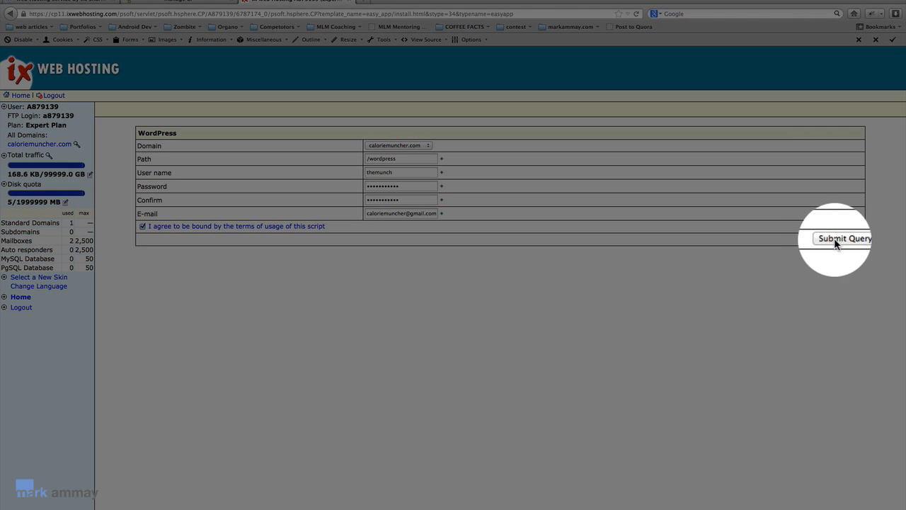
Step: Submit the installation and open the new blog at caloriemuncher.com/wordpress showing Hello world!
{"action": "left_click", "coordinate": [834, 238]}
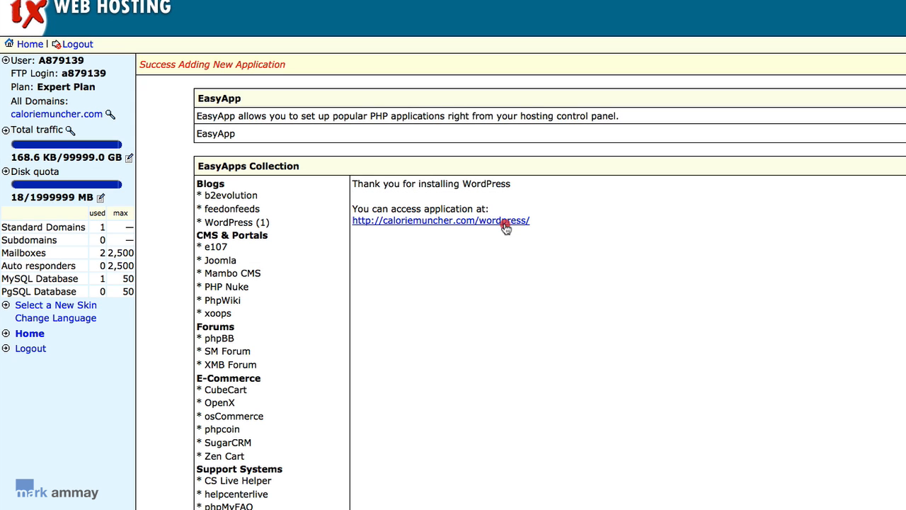
{"action": "left_click", "coordinate": [503, 223]}
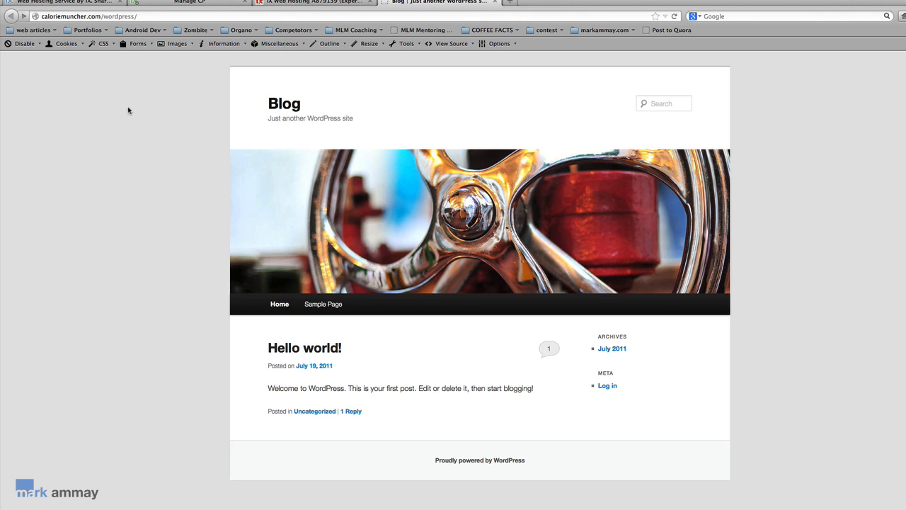
{"action": "left_click", "coordinate": [143, 142]}
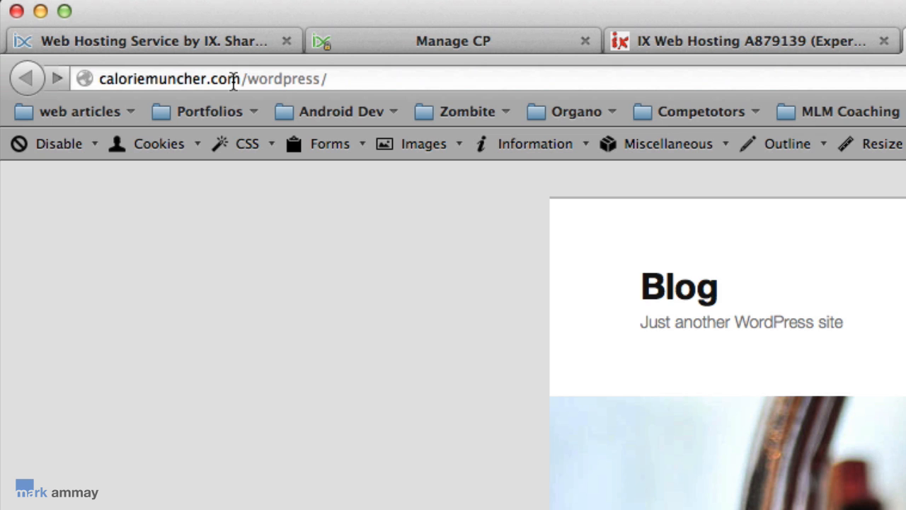
Step: Load caloriemuncher.com to confirm the under-construction page, then return to the control panel home
{"action": "left_click", "coordinate": [259, 216]}
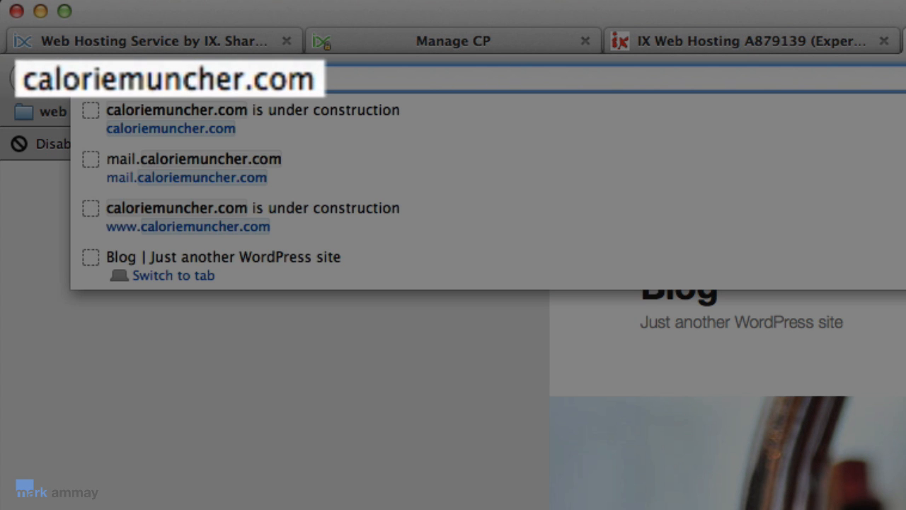
{"action": "key", "text": "Return"}
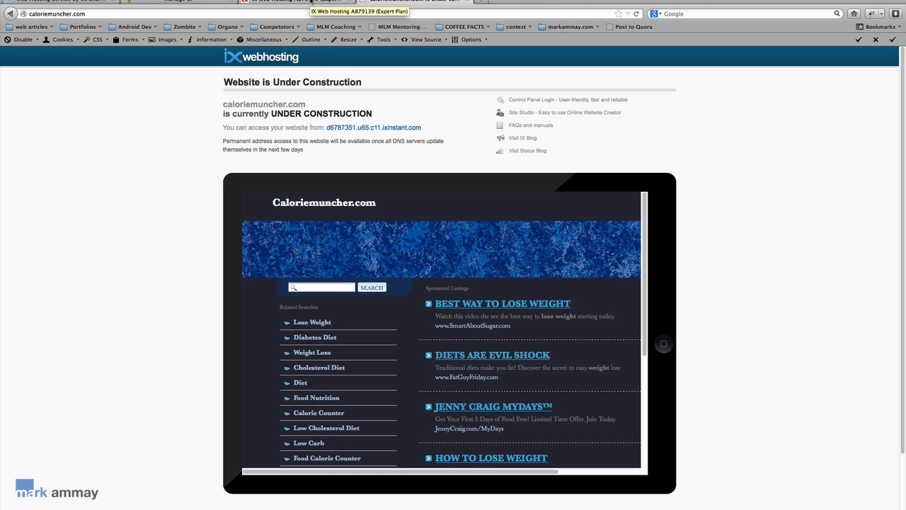
{"action": "left_click", "coordinate": [310, 3]}
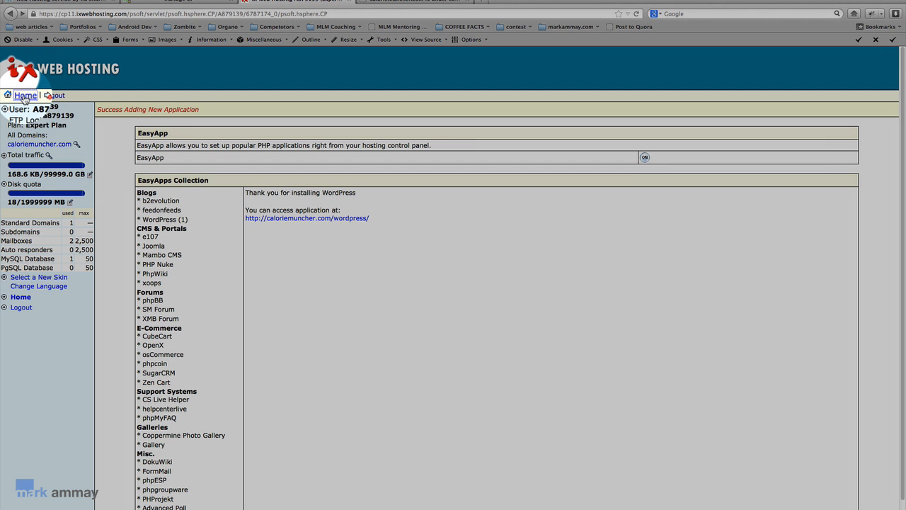
{"action": "left_click", "coordinate": [25, 96]}
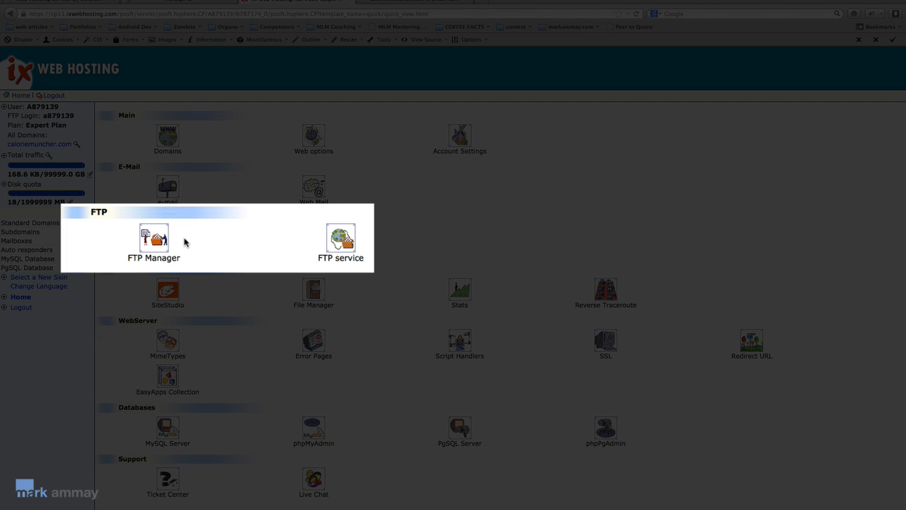
Step: Open the FTP Manager's user settings for the hosting account
{"action": "left_click", "coordinate": [162, 240]}
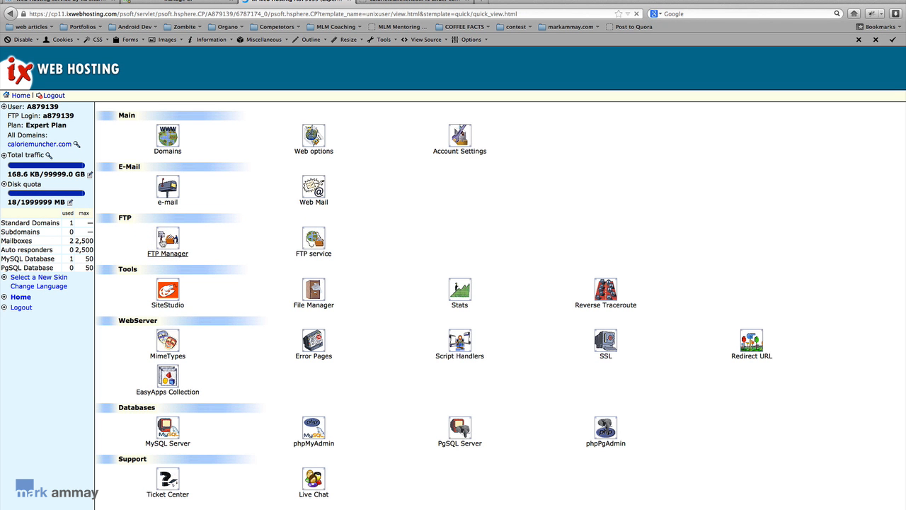
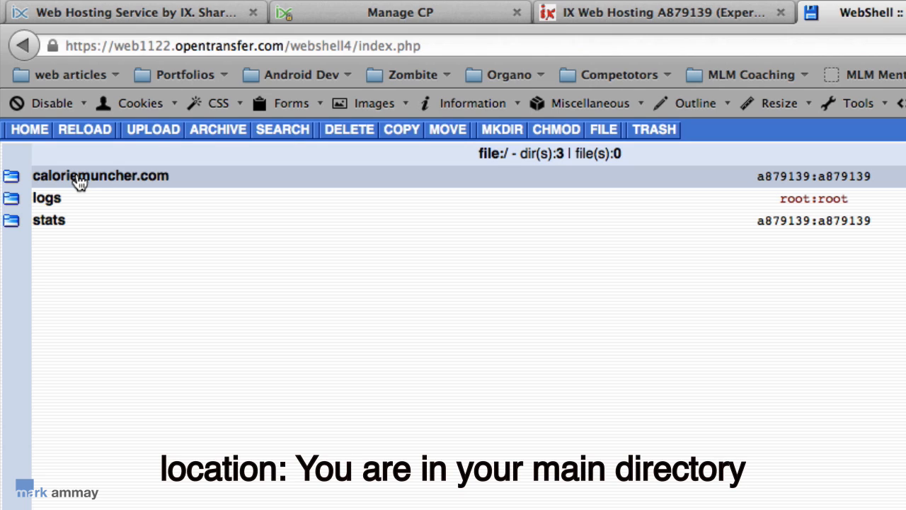
Step: Open caloriemuncher.com and then its wordpress folder to list the blog files
{"action": "left_click", "coordinate": [80, 182]}
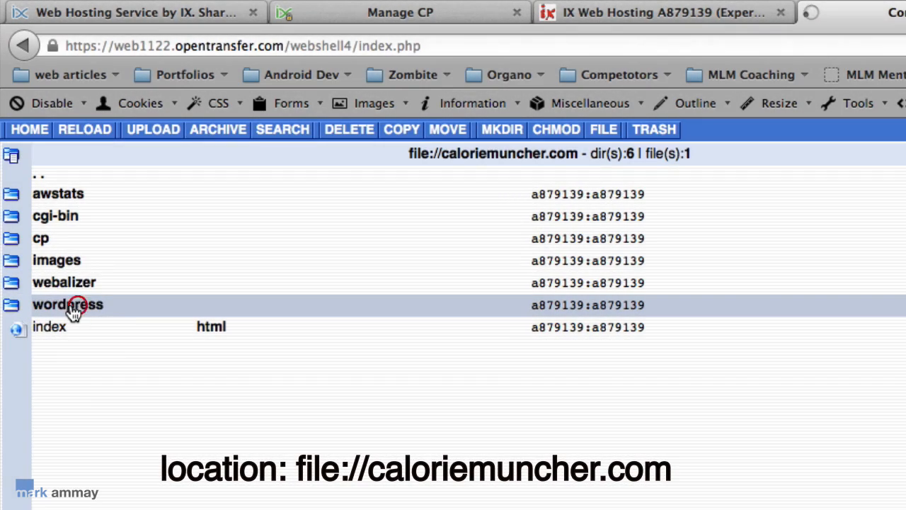
{"action": "left_click", "coordinate": [71, 309]}
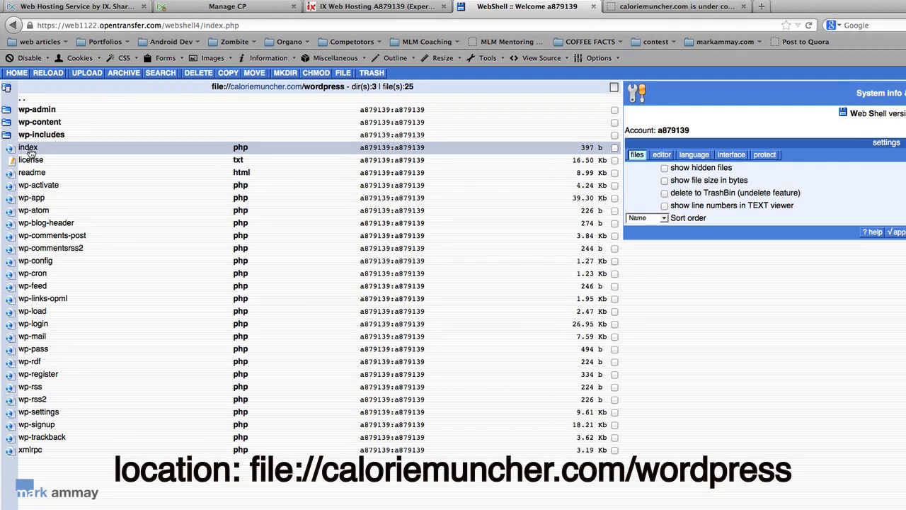
Step: Select wordpress/index.php (397 bytes) and open it in the text editor
{"action": "left_click", "coordinate": [28, 148]}
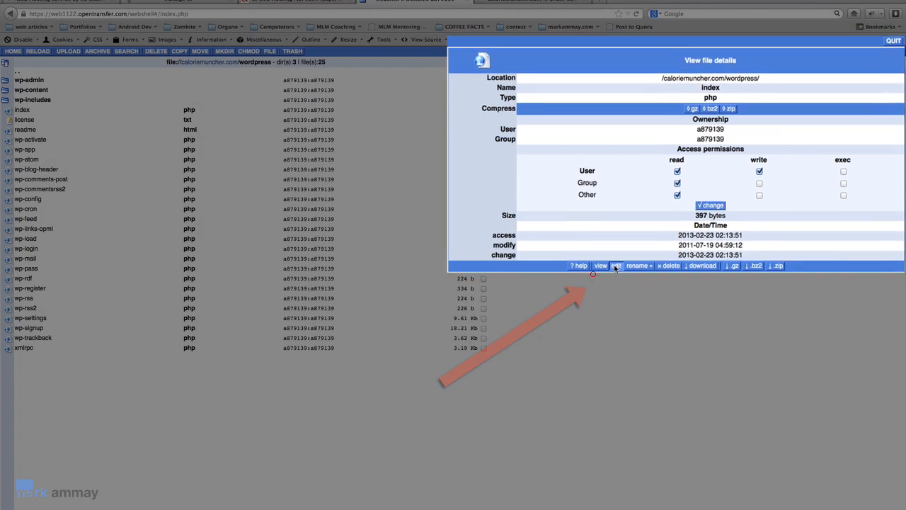
{"action": "left_click", "coordinate": [647, 255]}
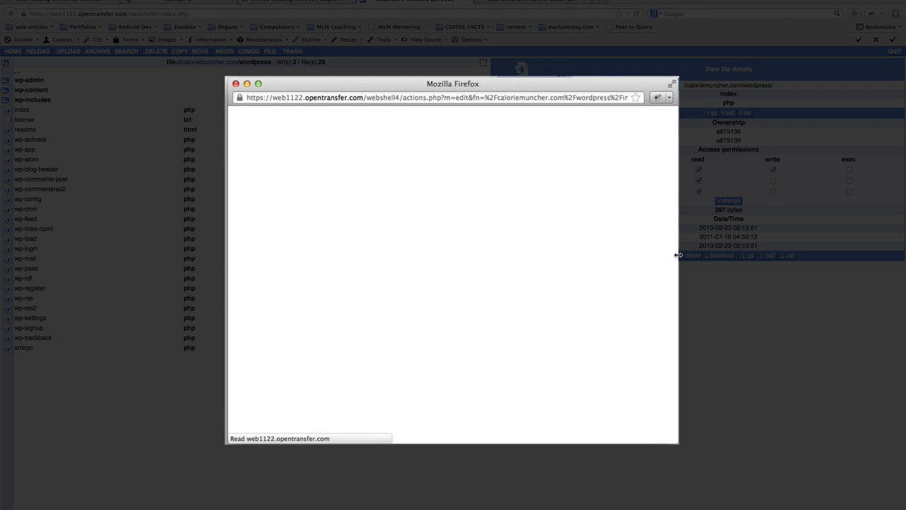
Step: Select the index.php code from the comment through ?>, then close the editor
{"action": "left_click", "coordinate": [400, 321]}
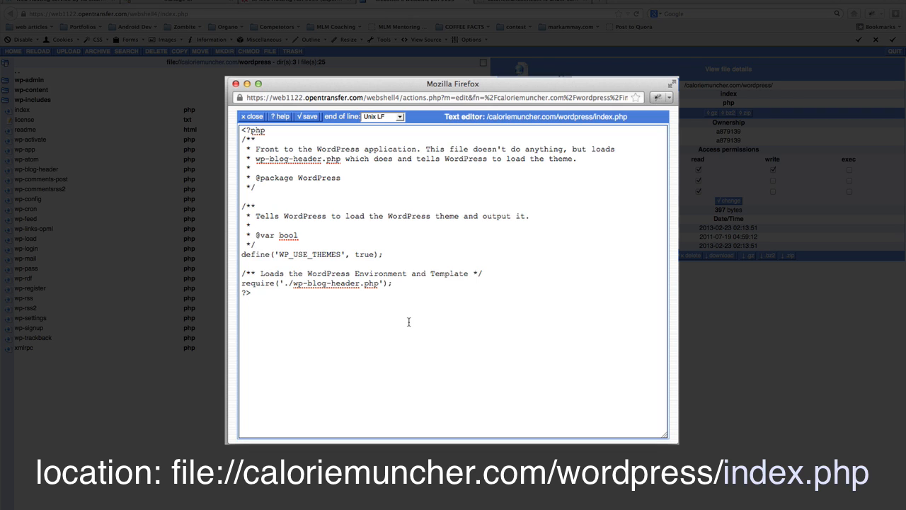
{"action": "left_click_drag", "start_coordinate": [408, 321], "coordinate": [227, 116]}
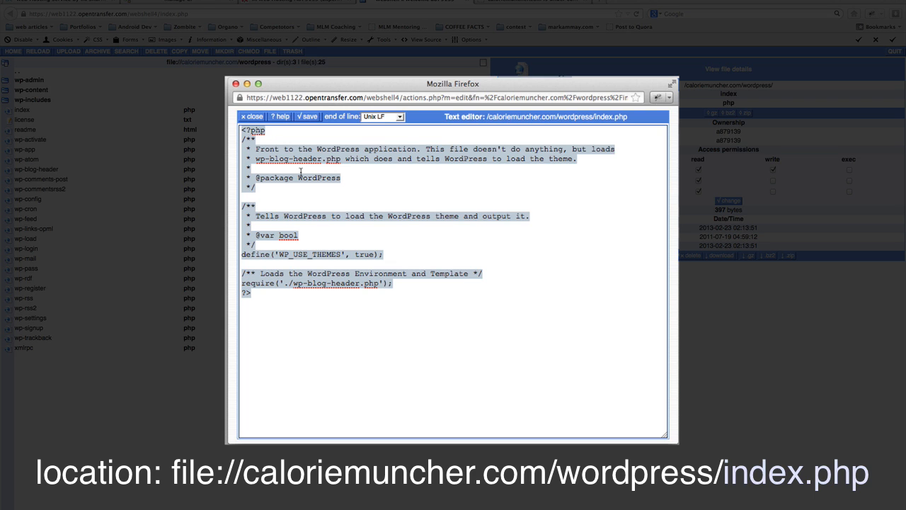
{"action": "left_click", "coordinate": [337, 279]}
{"action": "left_click_drag", "start_coordinate": [346, 309], "coordinate": [211, 62]}
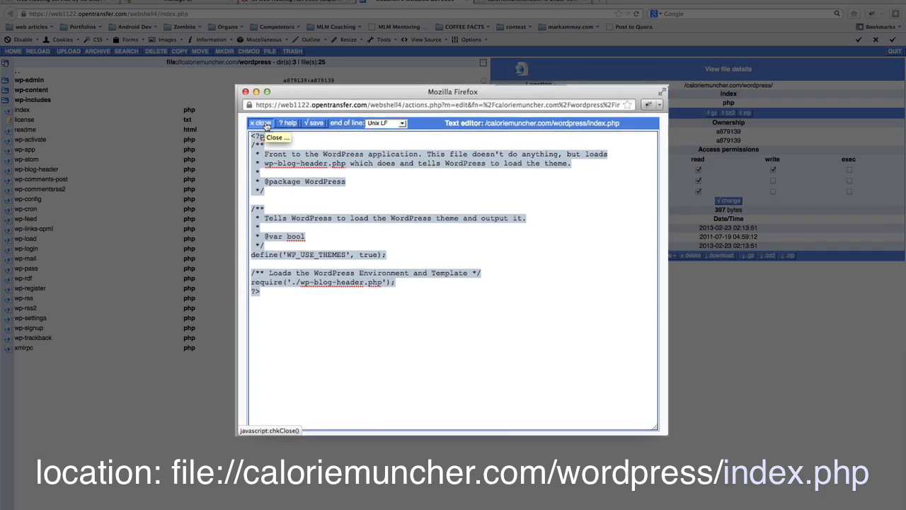
{"action": "left_click", "coordinate": [264, 123]}
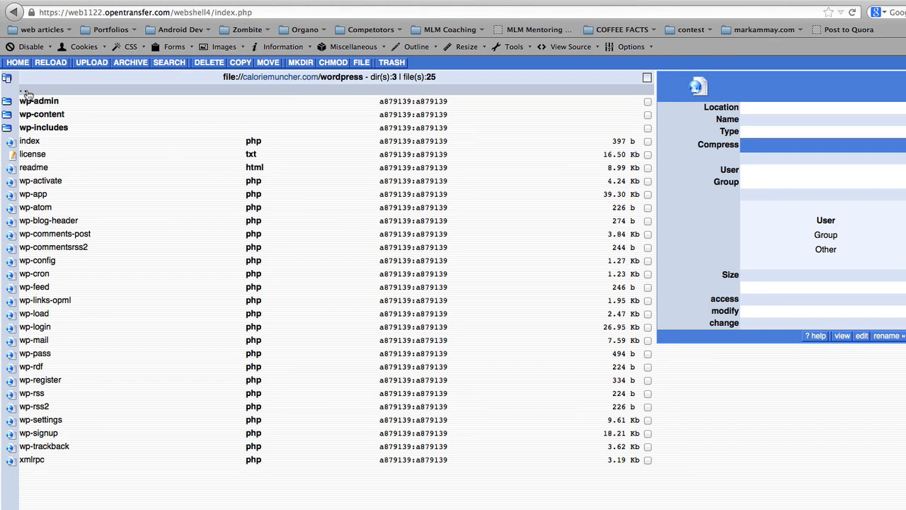
Step: Go up to the caloriemuncher.com root and open index.html in the text editor
{"action": "left_click", "coordinate": [27, 94]}
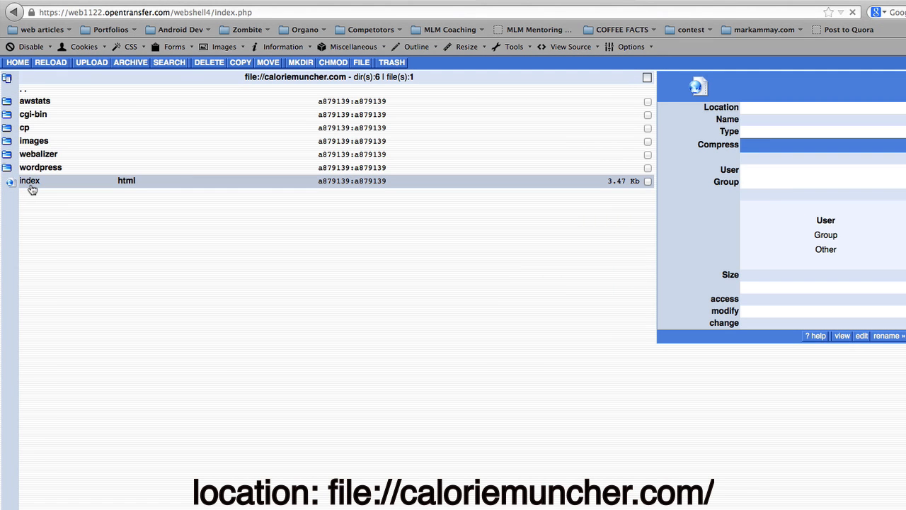
{"action": "left_click", "coordinate": [31, 183]}
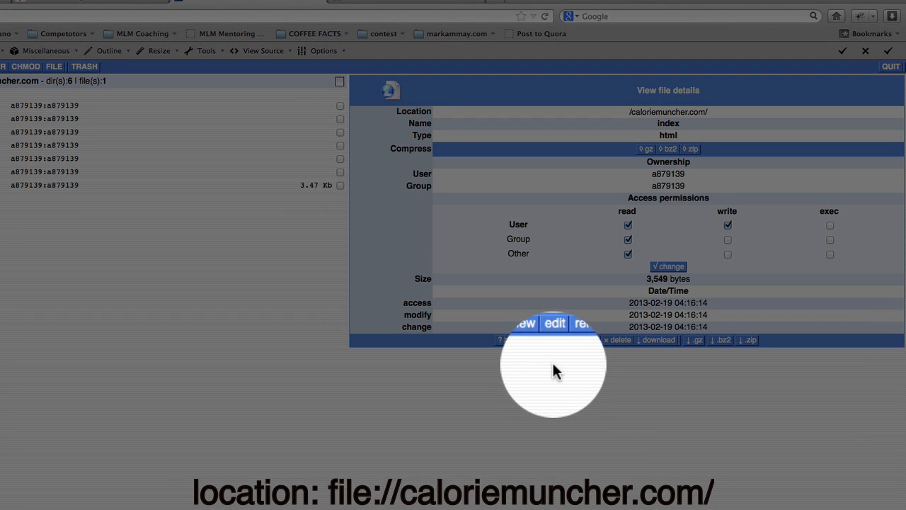
{"action": "left_click", "coordinate": [552, 341]}
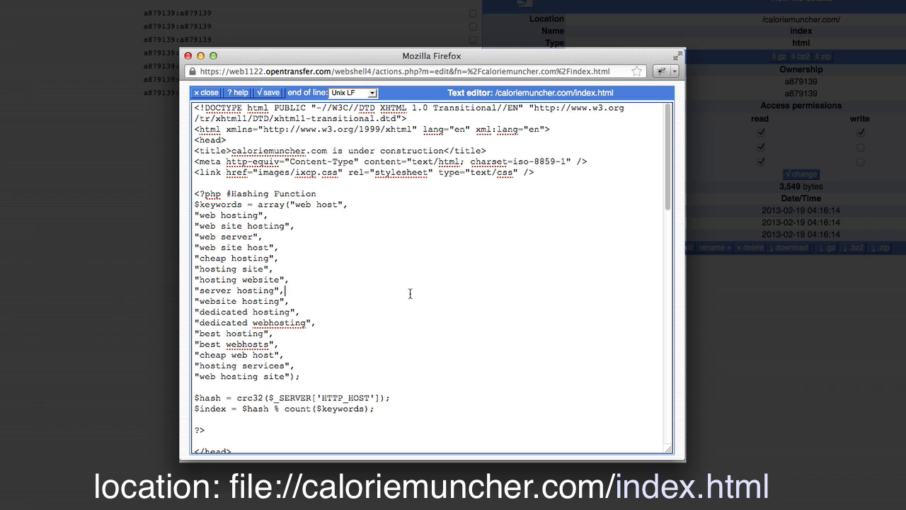
Step: Select the entire contents of the root index.html in the editor
{"action": "left_click", "coordinate": [409, 294]}
{"action": "key", "text": "super+a"}
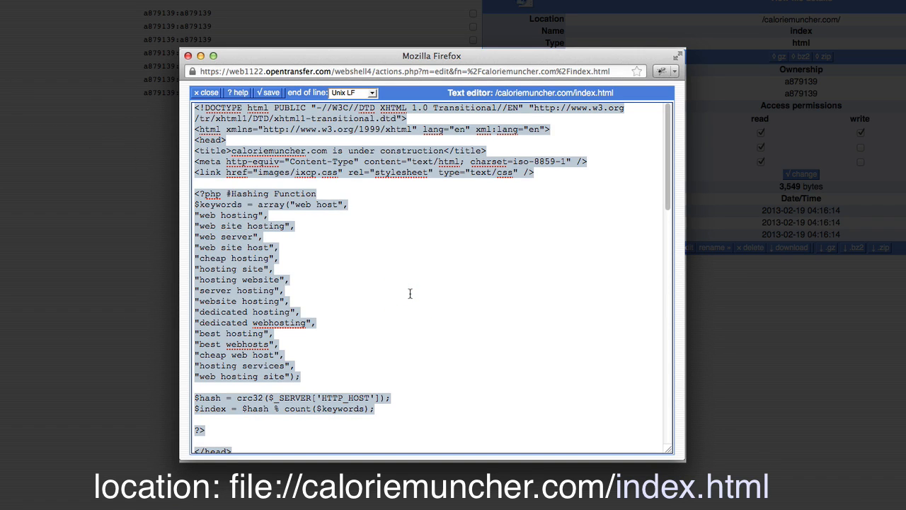
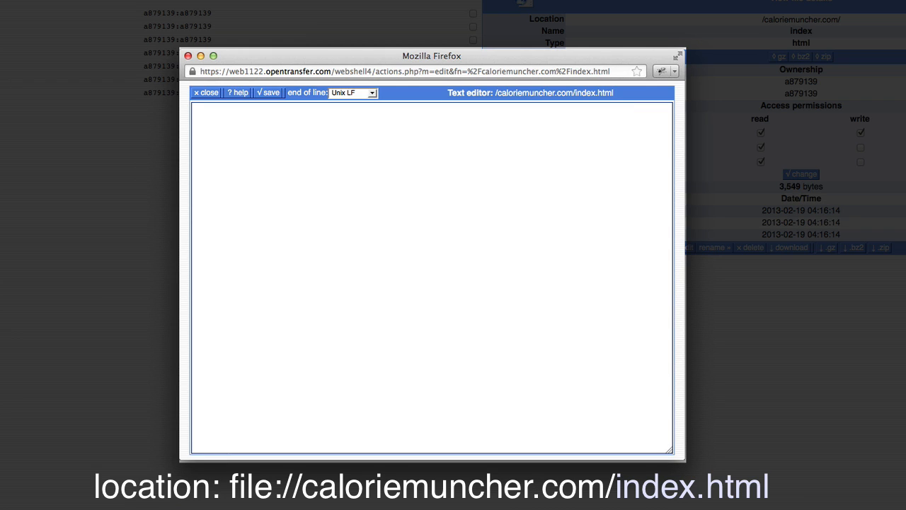
Step: Paste the WordPress index.php code into index.html, with require path './wordpress/wp-blog-header.php'
{"action": "type", "text": "<?php /**  * Front to the WordPress application. This file doesn't do anything, but loads  * wp-blog-header.php which does and tells WordPress to load the theme.  *  * @package WordPress  */  /**  * Tells WordPress to load the WordPress theme and output it.  *  * @var bool  */ define('WP_USE_THEMES', true);  /** Loads the WordPress Environment and Template */ require('./wp-blog-header.php'); ?>"}
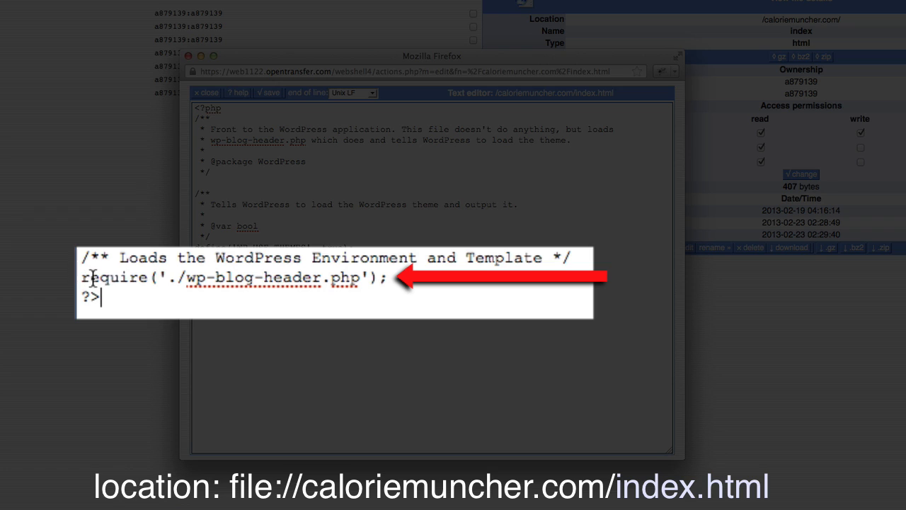
{"action": "left_click", "coordinate": [177, 276]}
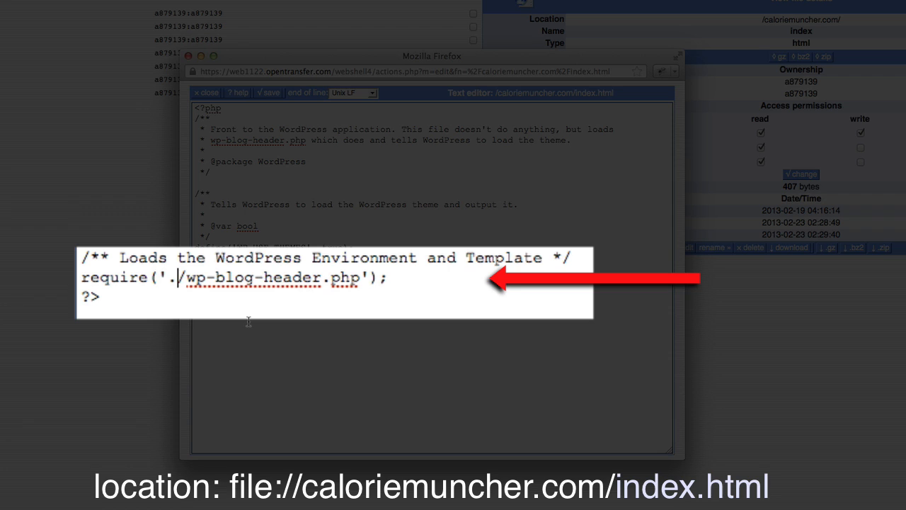
{"action": "type", "text": "/wordpress"}
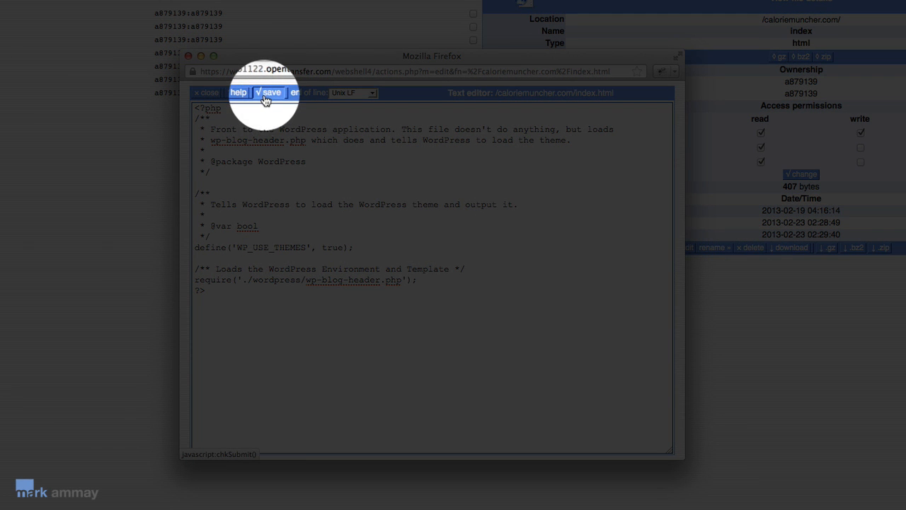
Step: Save index.html, close the editor, and start renaming the file
{"action": "left_click", "coordinate": [265, 99]}
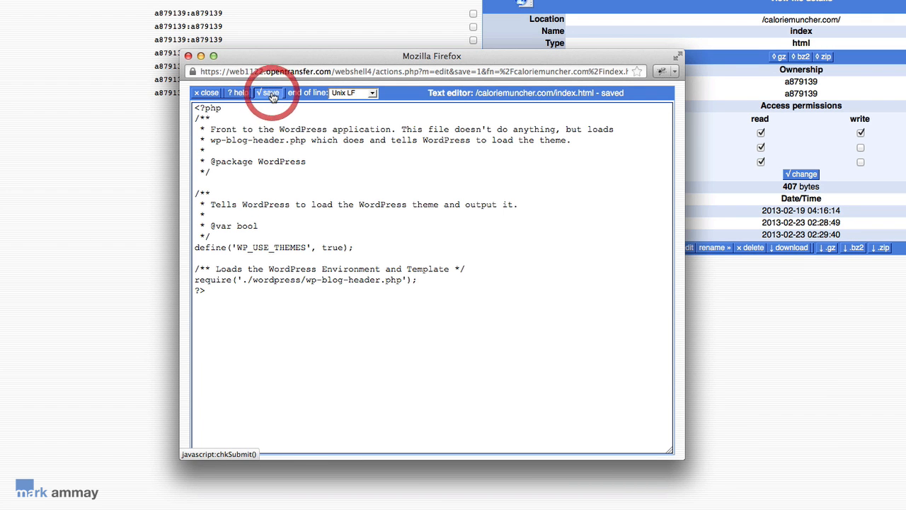
{"action": "left_click", "coordinate": [208, 92]}
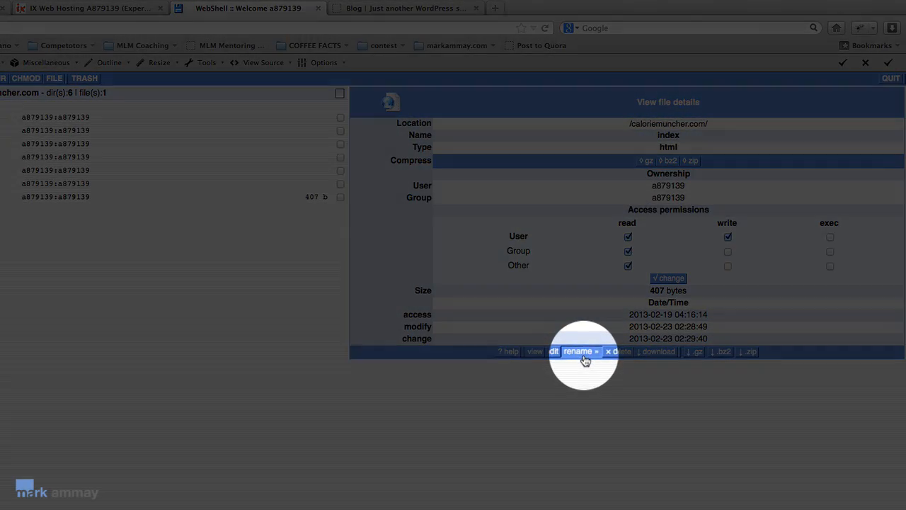
{"action": "left_click", "coordinate": [581, 352]}
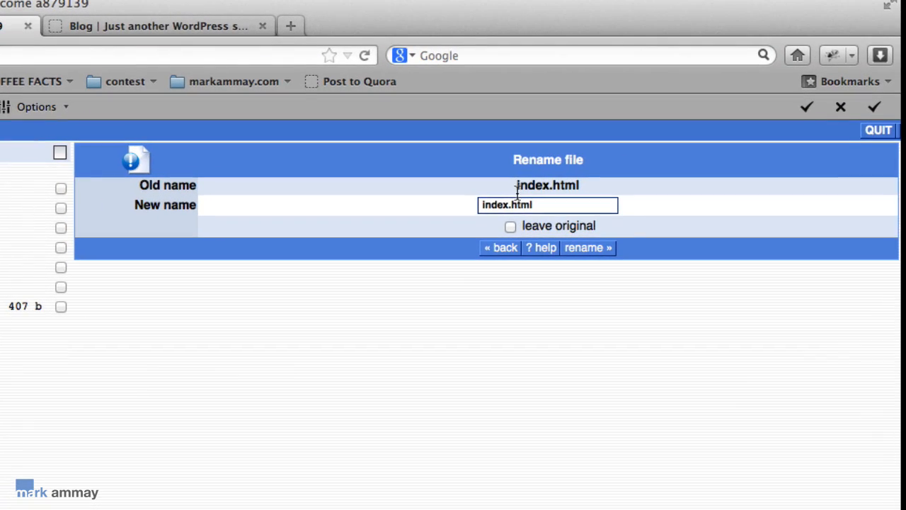
Step: Change the file's extension from .html to .php so it is named index.php
{"action": "double_click", "coordinate": [648, 129]}
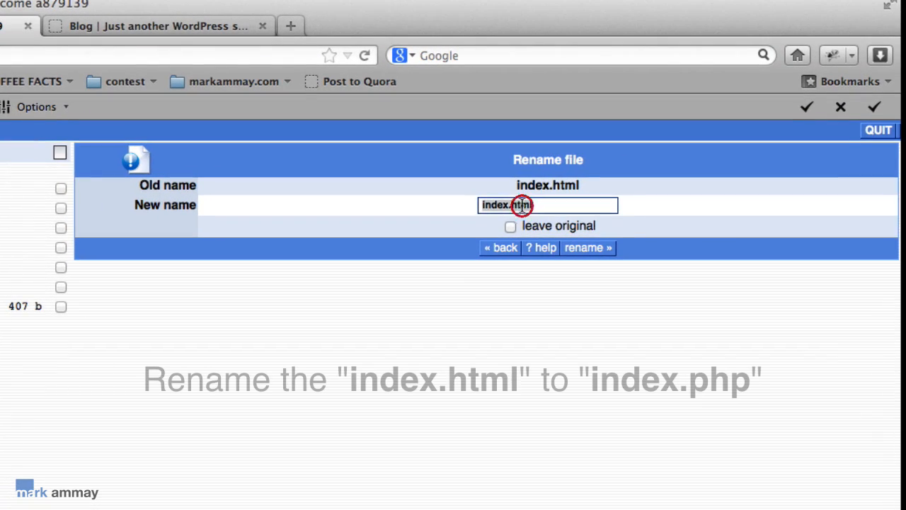
{"action": "left_click", "coordinate": [522, 205]}
{"action": "type", "text": "php"}
{"action": "left_click", "coordinate": [516, 298]}
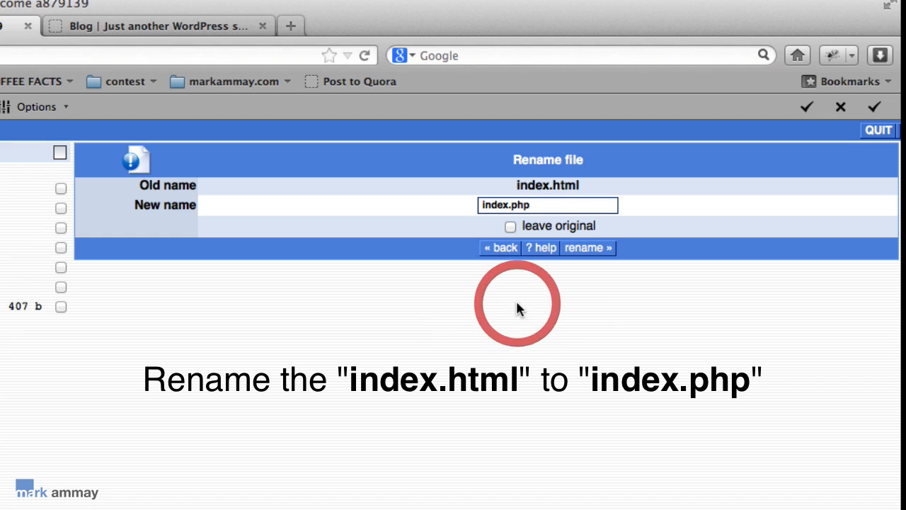
{"action": "left_click", "coordinate": [591, 251]}
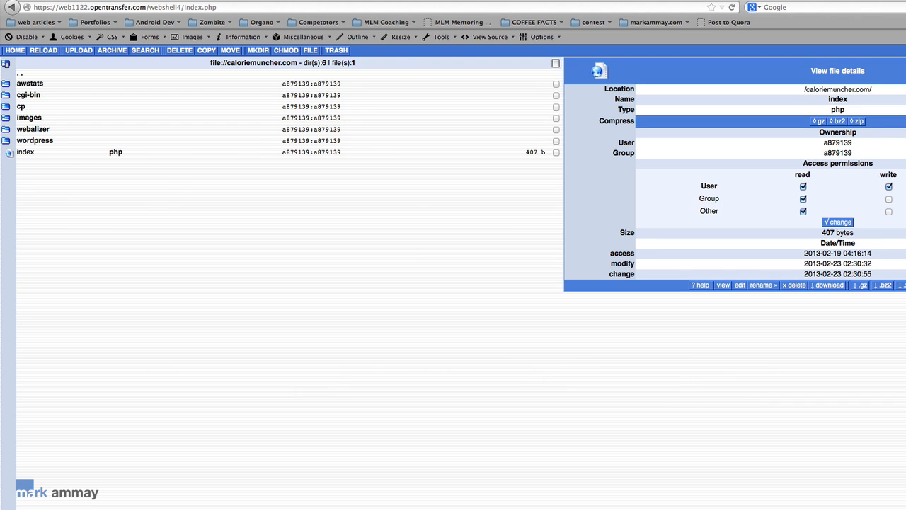
Step: Reload the caloriemuncher.com blog tab, then go to caloriemuncher.com/wordpress/wp-admin
{"action": "left_click", "coordinate": [598, 0]}
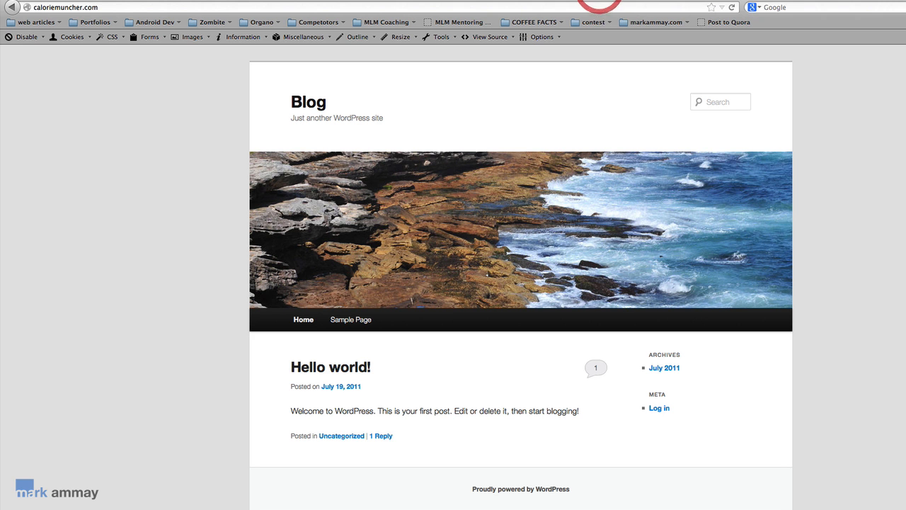
{"action": "left_click", "coordinate": [173, 211]}
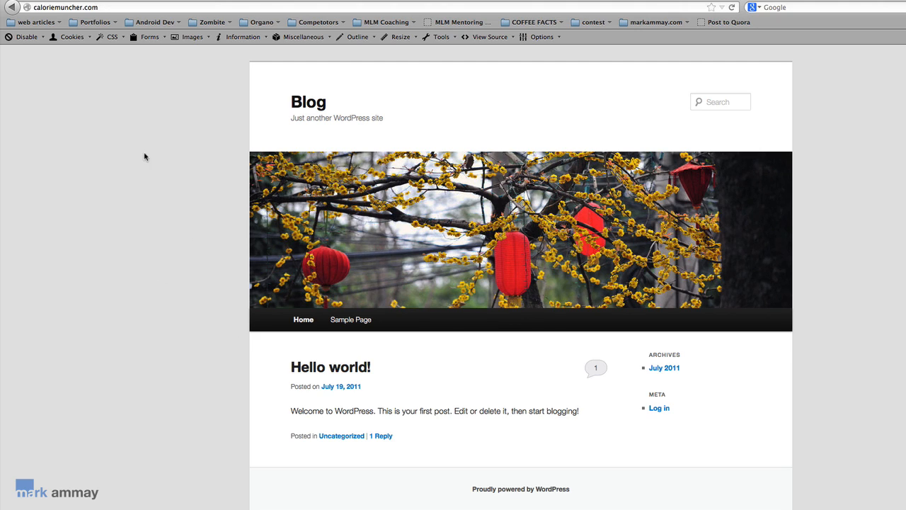
{"action": "left_click", "coordinate": [115, 8]}
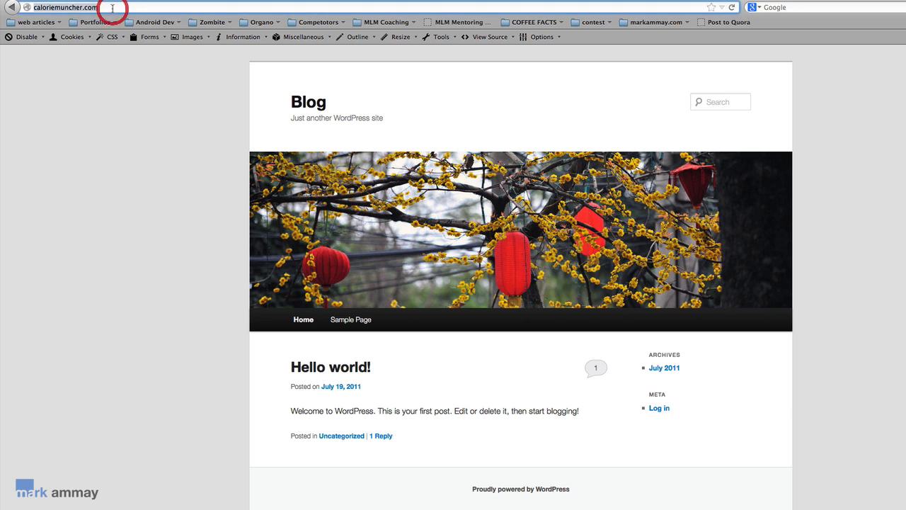
{"action": "left_click", "coordinate": [115, 7]}
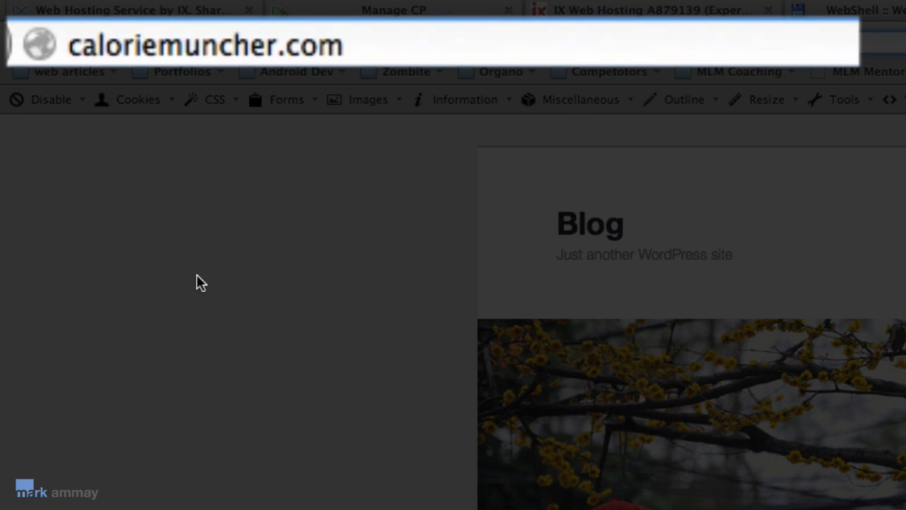
{"action": "type", "text": "/wordpress"}
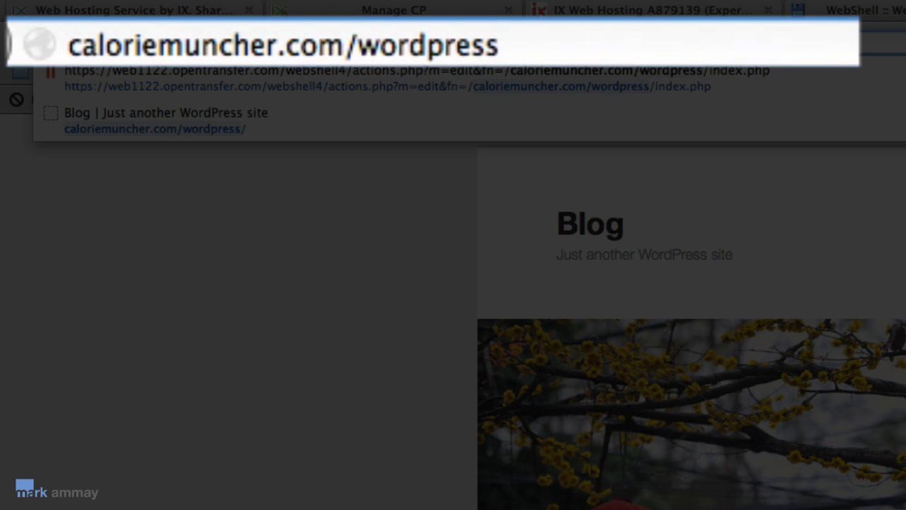
{"action": "type", "text": "/wp"}
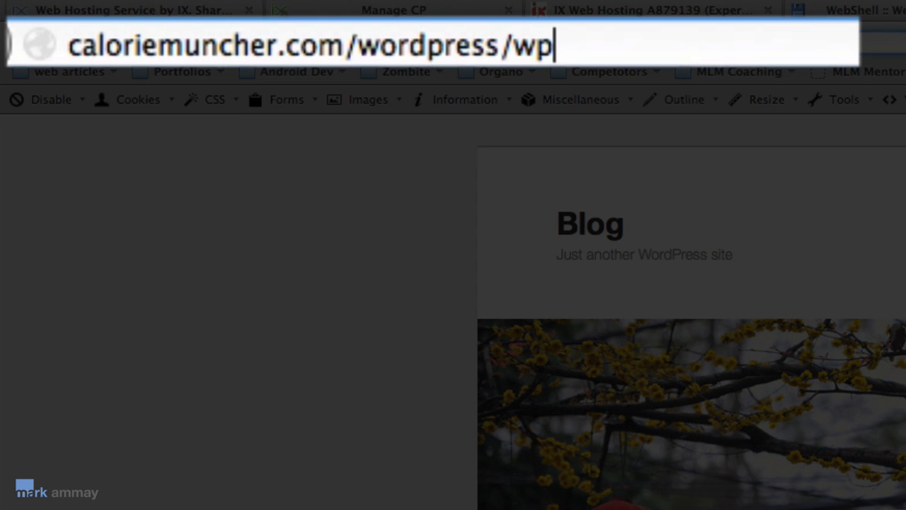
{"action": "type", "text": "-admin"}
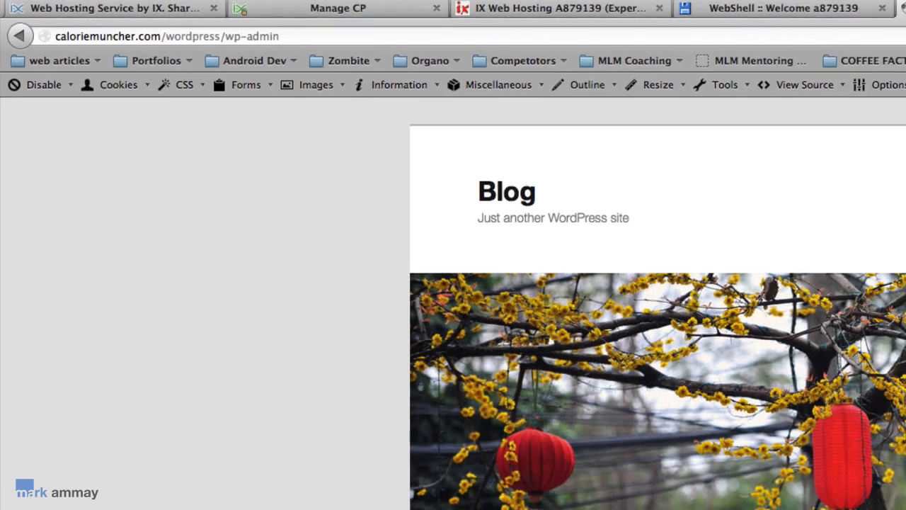
{"action": "key", "text": "Return"}
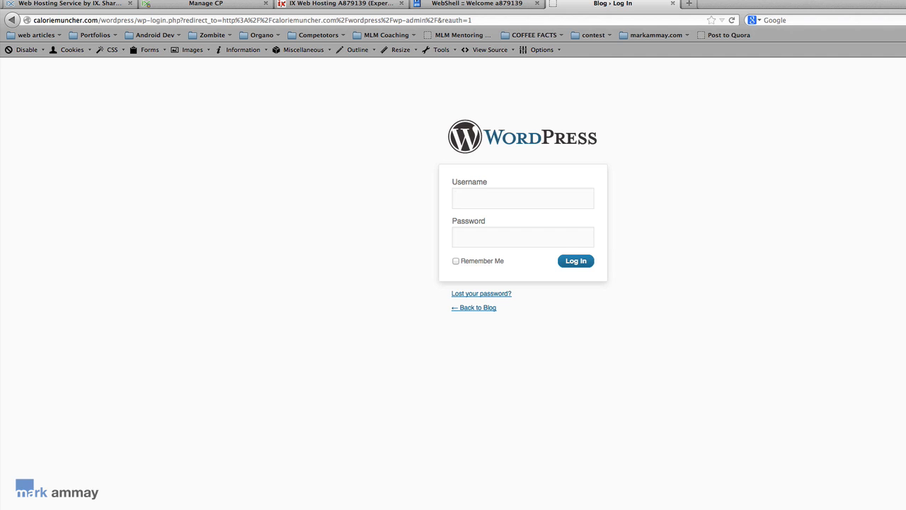
Step: Log in with the admin username and password, Remember Me ticked, and let Firefox save the password
{"action": "type", "text": "themunch"}
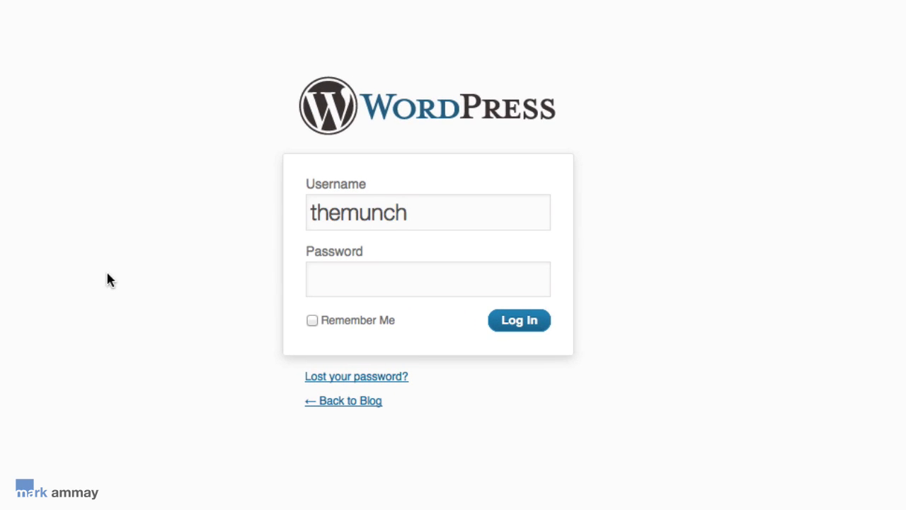
{"action": "left_click", "coordinate": [321, 277]}
{"action": "type", "text": "•••••••••••"}
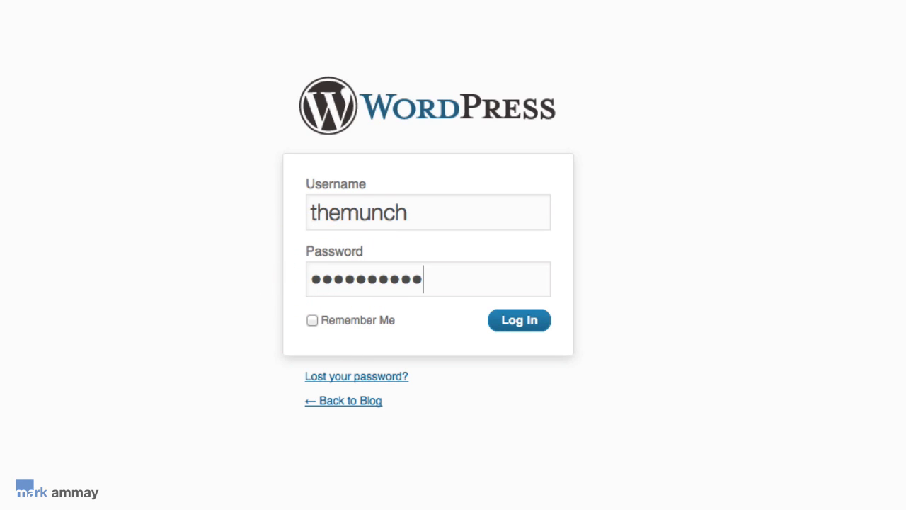
{"action": "left_click", "coordinate": [312, 320]}
{"action": "left_click", "coordinate": [536, 326]}
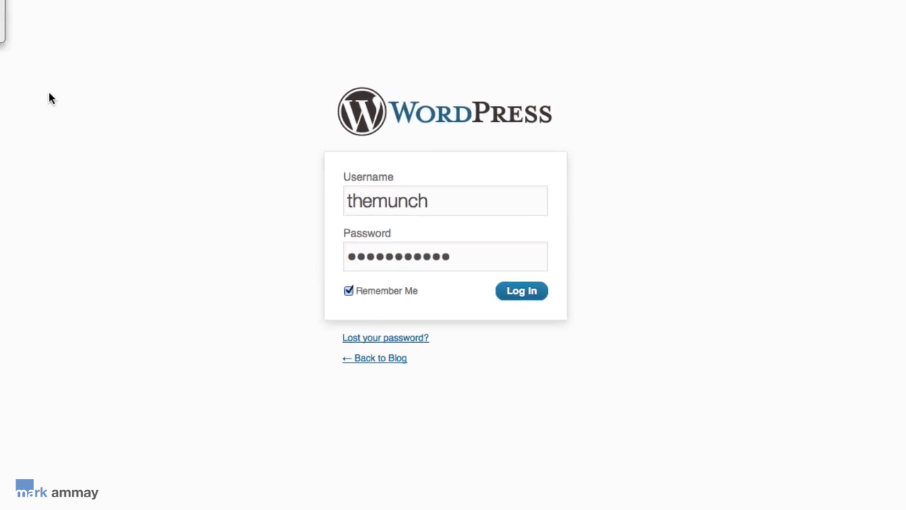
{"action": "left_click", "coordinate": [157, 64]}
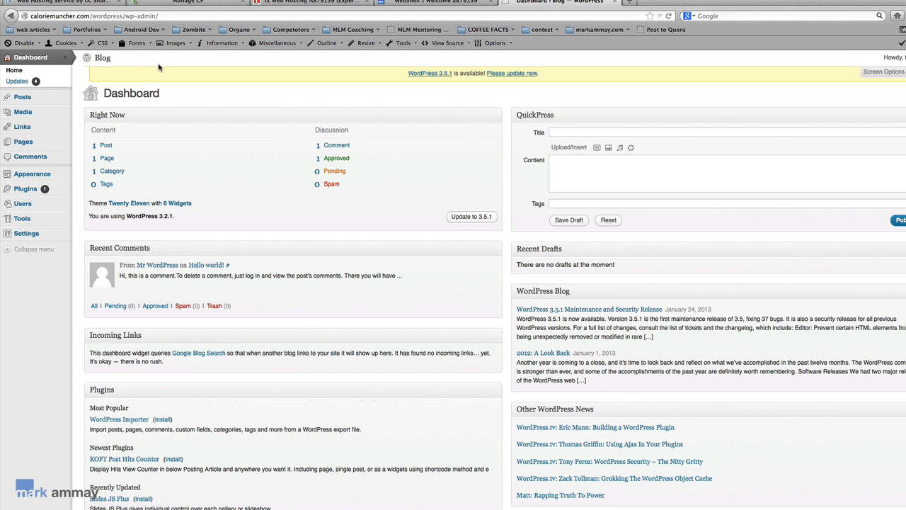
{"action": "left_click", "coordinate": [39, 235]}
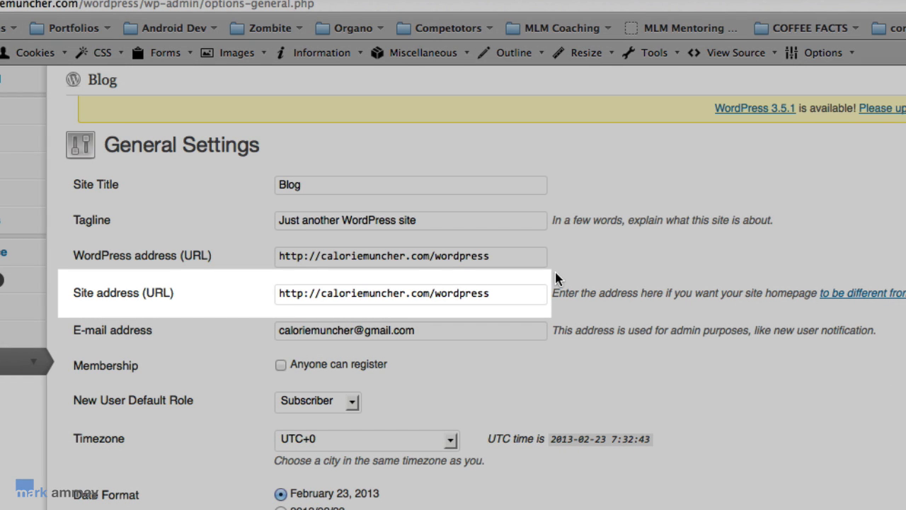
{"action": "left_click", "coordinate": [478, 292]}
{"action": "double_click", "coordinate": [478, 292]}
{"action": "key", "text": "BackSpace"}
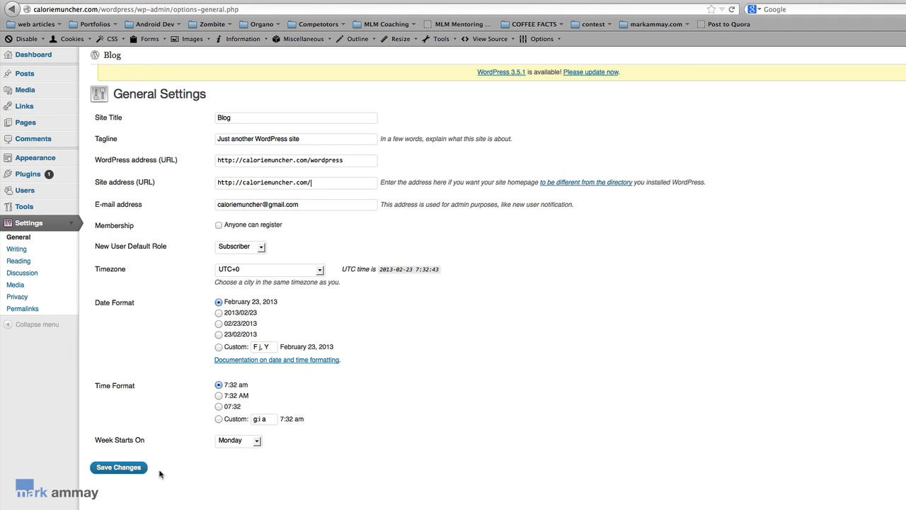
{"action": "left_click", "coordinate": [141, 470]}
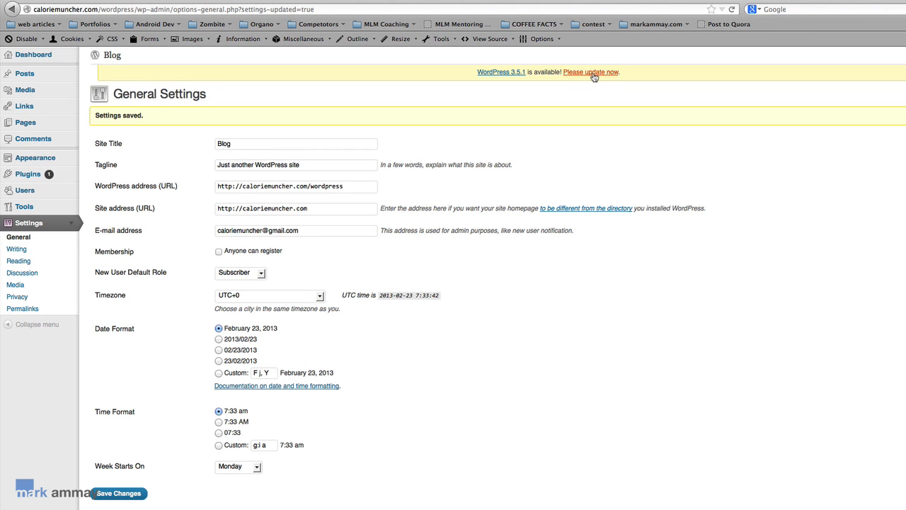
Step: Follow the 'Please update now' notice to the Updates page offering WordPress 3.5.1
{"action": "left_click", "coordinate": [594, 73]}
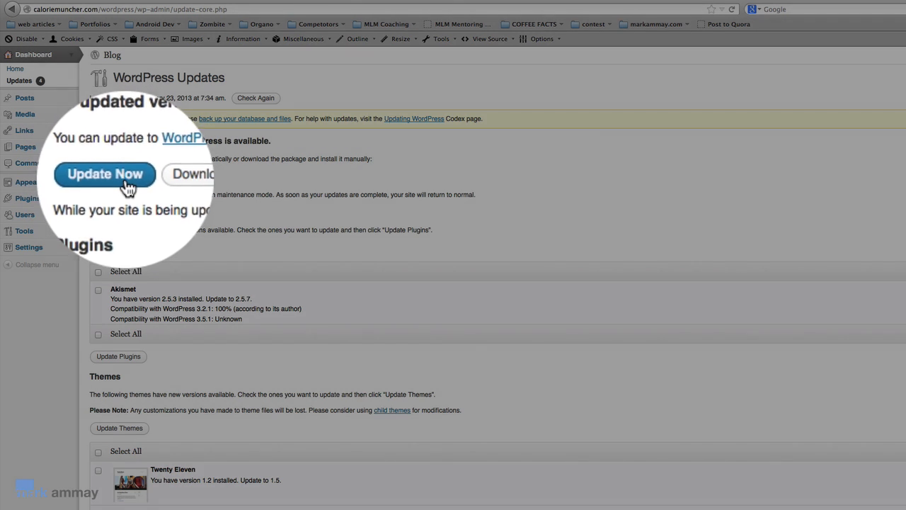
Step: Run the update to WordPress 3.5.1 and log back in afterward
{"action": "left_click", "coordinate": [125, 180]}
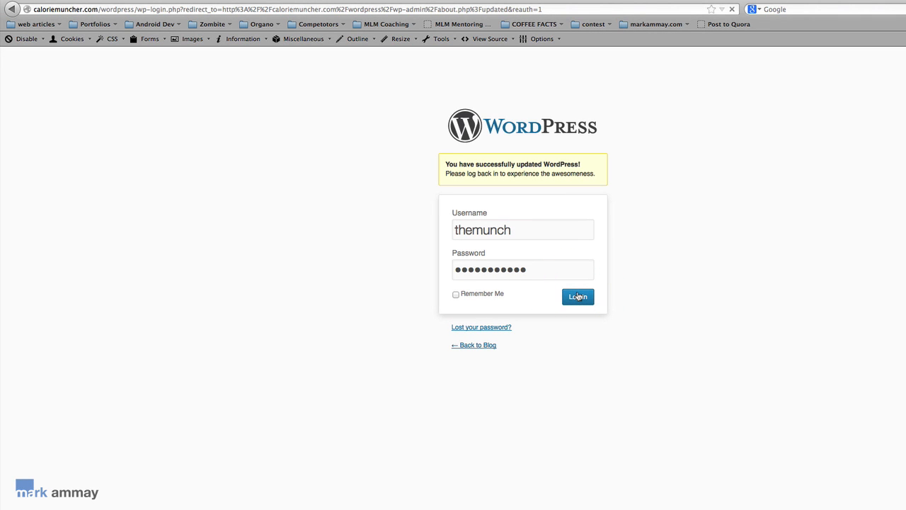
{"action": "left_click", "coordinate": [577, 296]}
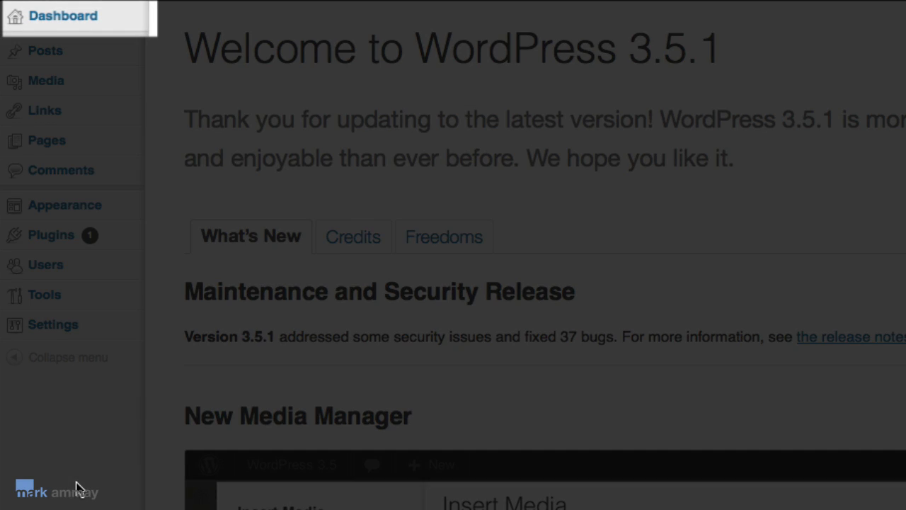
{"action": "mouse_move", "coordinate": [73, 29]}
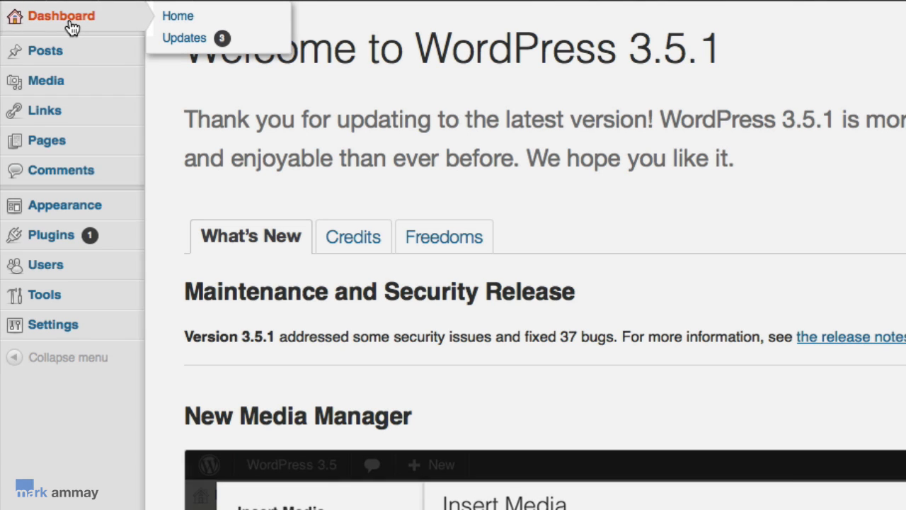
Step: Browse the Dashboard, Posts and Media pages, ending on the All Users list
{"action": "left_click", "coordinate": [73, 28]}
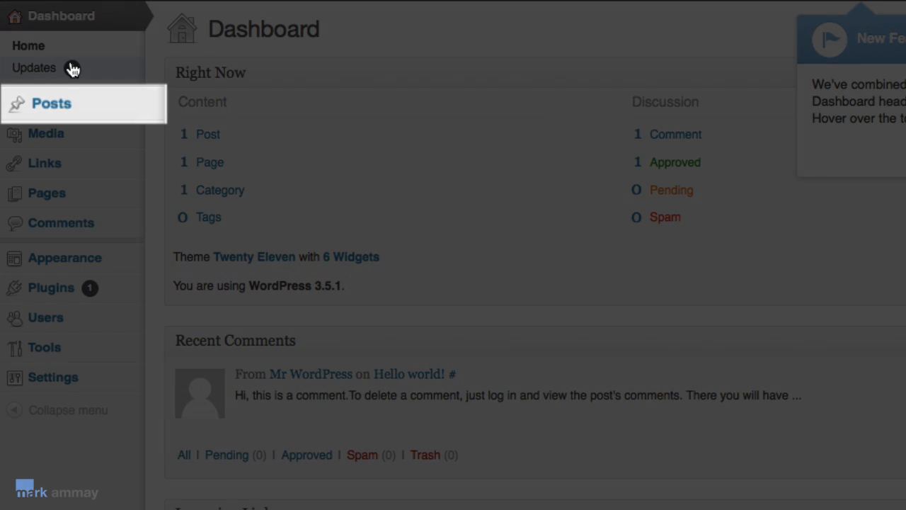
{"action": "mouse_move", "coordinate": [77, 113]}
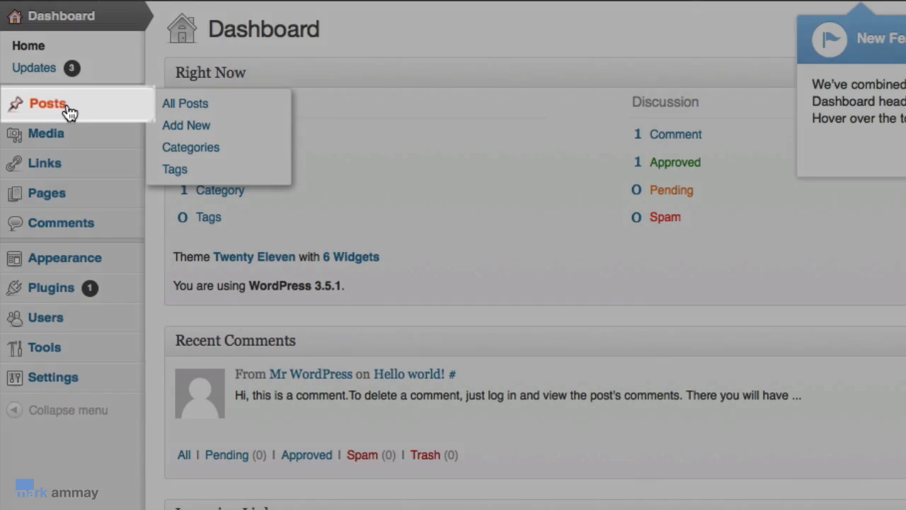
{"action": "left_click", "coordinate": [69, 112]}
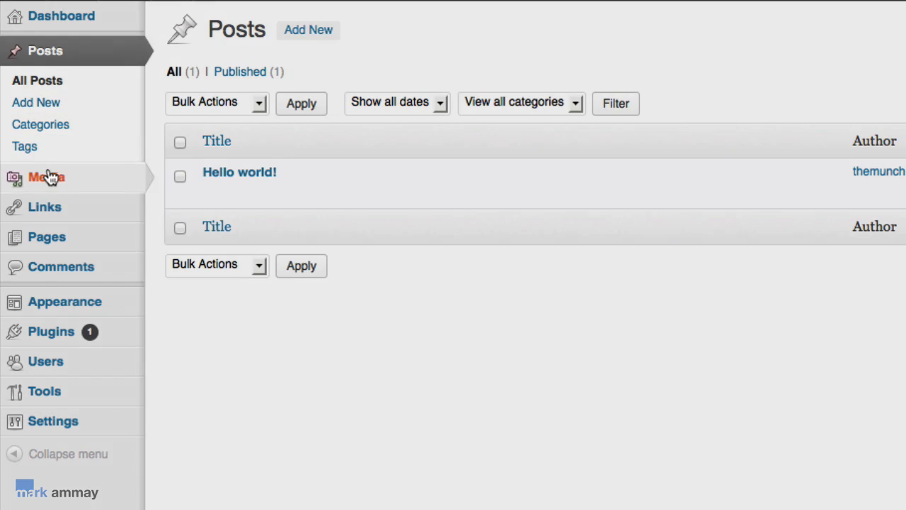
{"action": "mouse_move", "coordinate": [90, 188]}
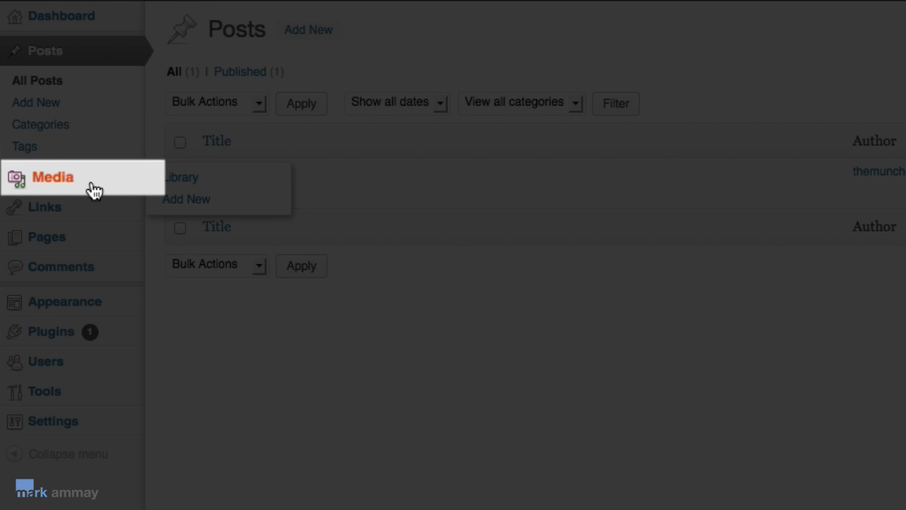
{"action": "left_click", "coordinate": [74, 189]}
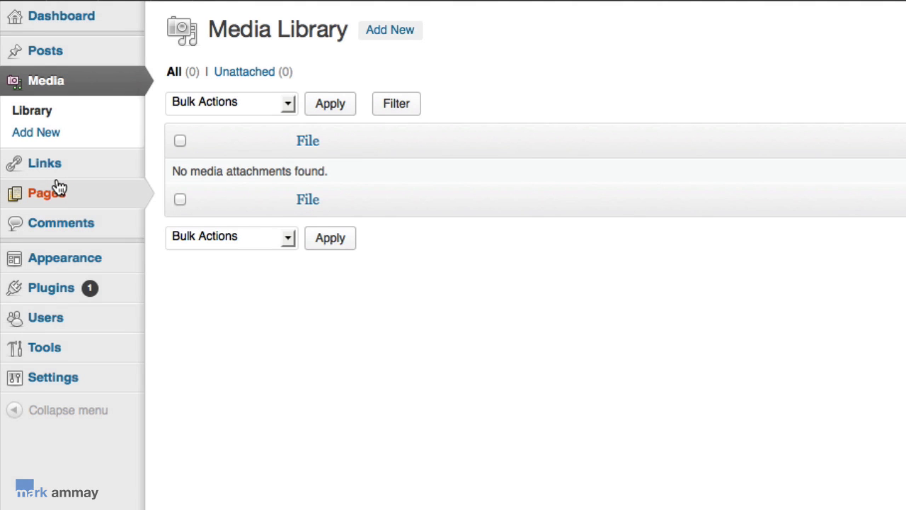
{"action": "mouse_move", "coordinate": [90, 201]}
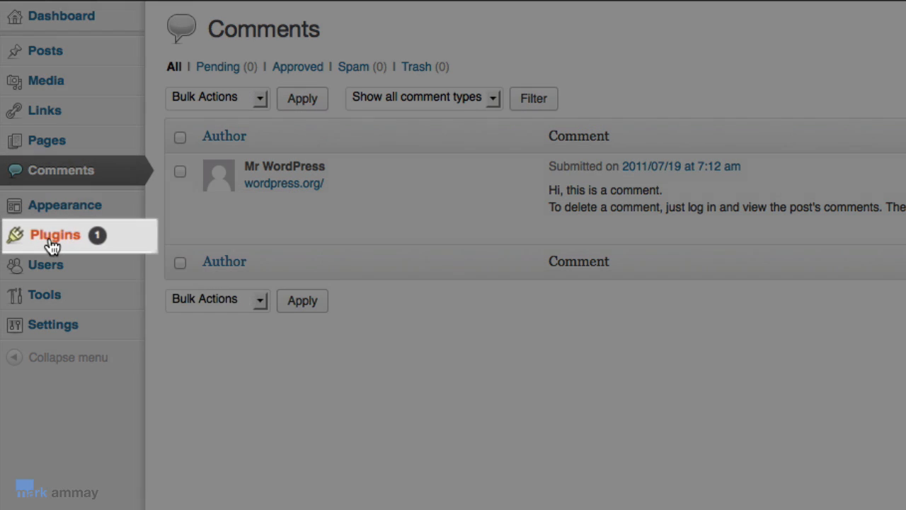
{"action": "mouse_move", "coordinate": [55, 246]}
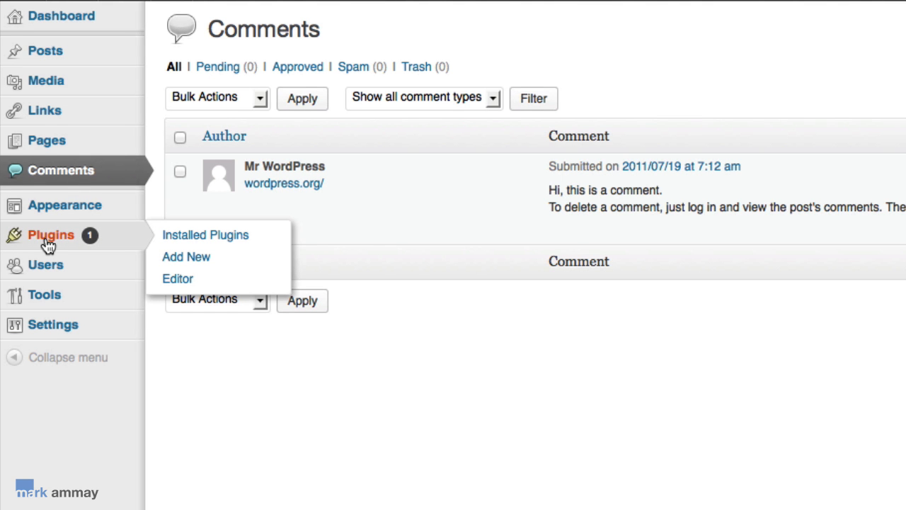
{"action": "mouse_move", "coordinate": [50, 265]}
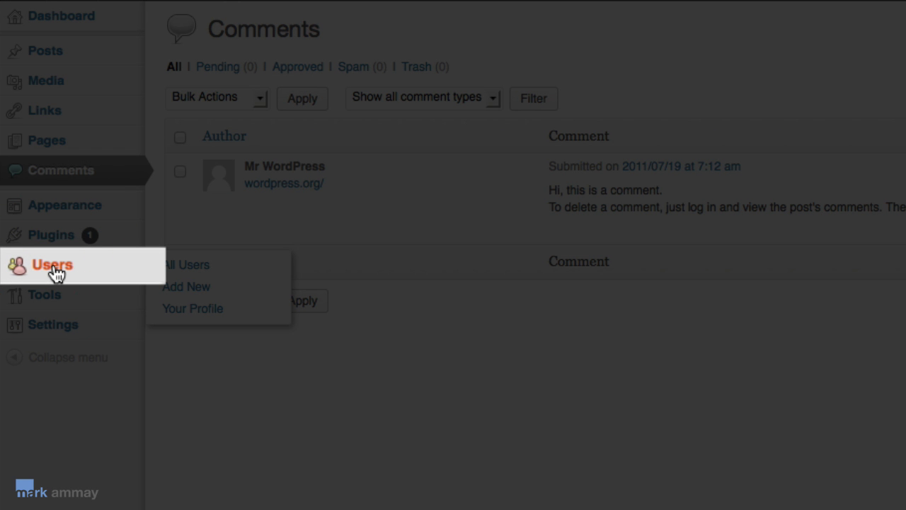
{"action": "left_click", "coordinate": [55, 271]}
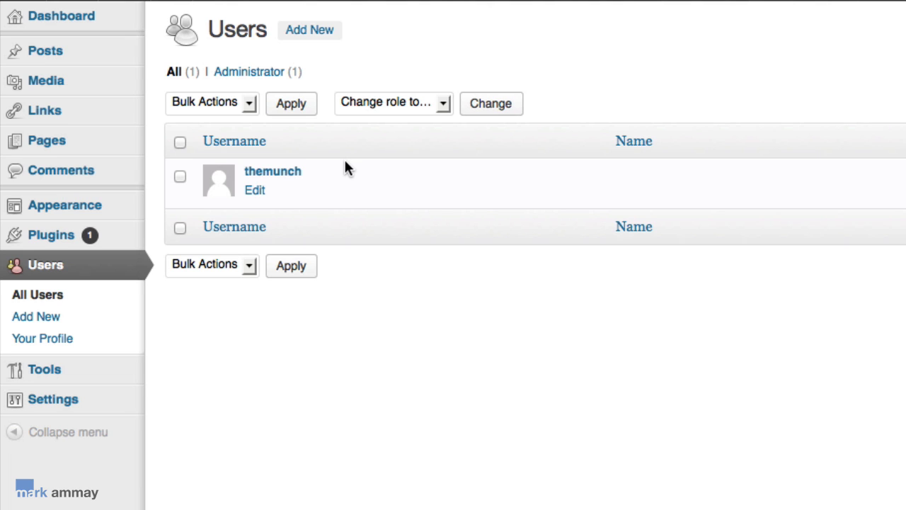
{"action": "mouse_move", "coordinate": [62, 406]}
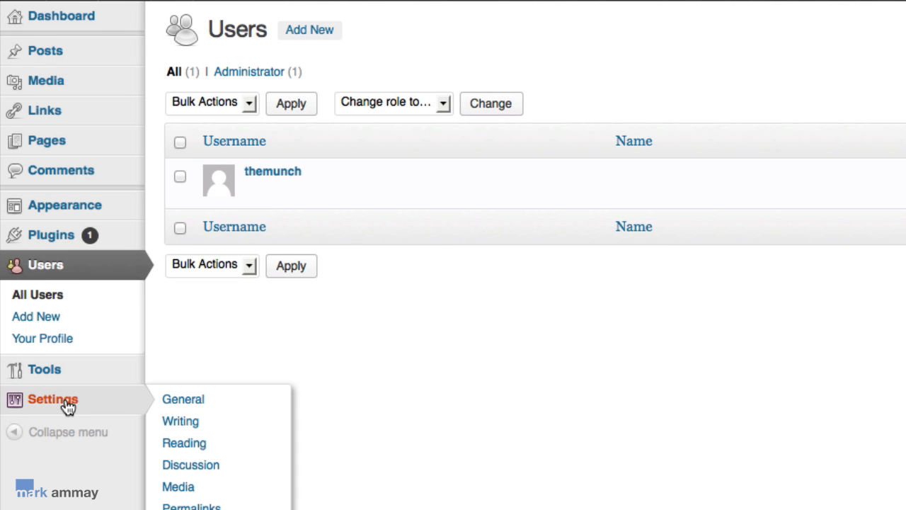
Step: Replace the site title 'Blog' with 'Calorie Muncher | Eating Calories Like What?'
{"action": "left_click", "coordinate": [180, 399]}
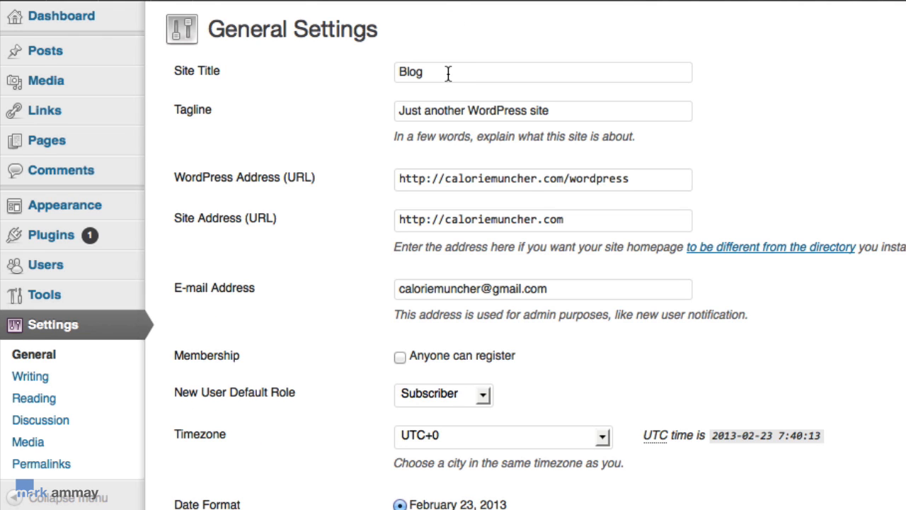
{"action": "left_click_drag", "start_coordinate": [448, 77], "coordinate": [344, 76]}
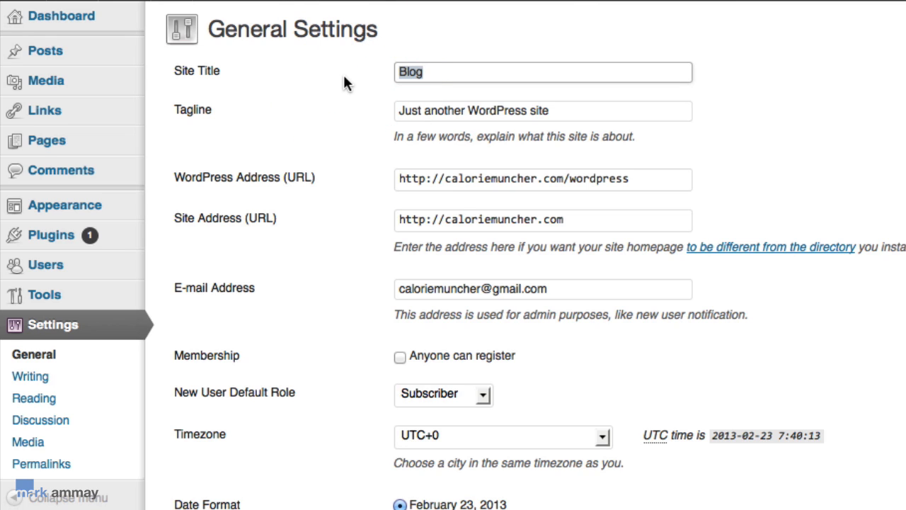
{"action": "type", "text": "Calorie"}
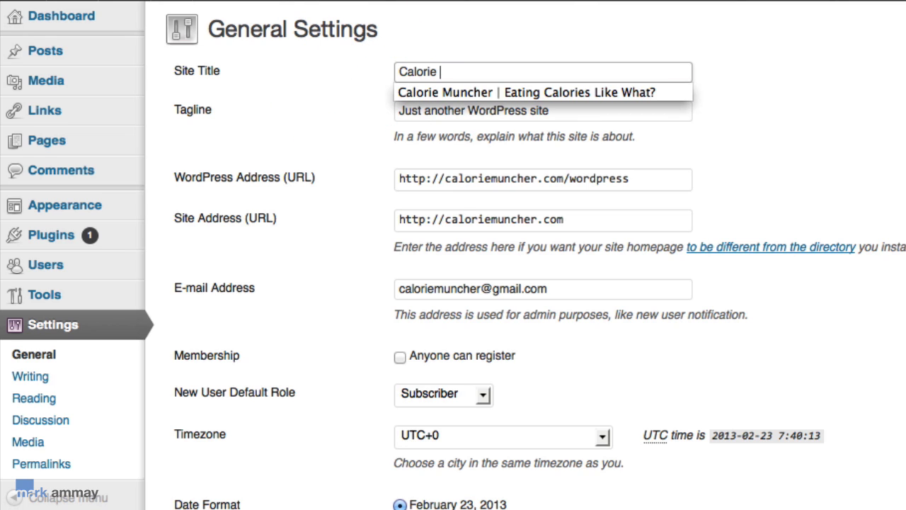
{"action": "key", "text": "Down"}
{"action": "key", "text": "Return"}
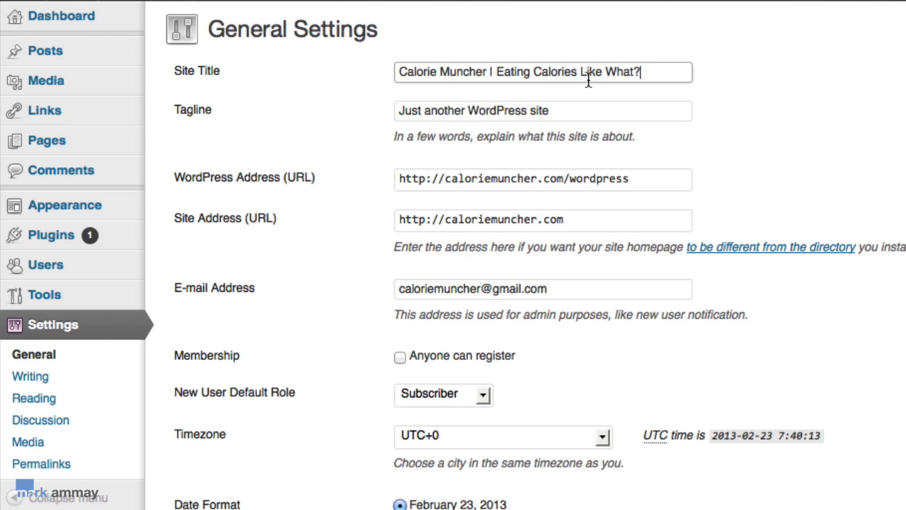
Step: Set the tagline to 'Calories All The Way' and save the general settings
{"action": "left_click_drag", "start_coordinate": [562, 111], "coordinate": [248, 105]}
{"action": "key", "text": "BackSpace"}
{"action": "left_click", "coordinate": [418, 110]}
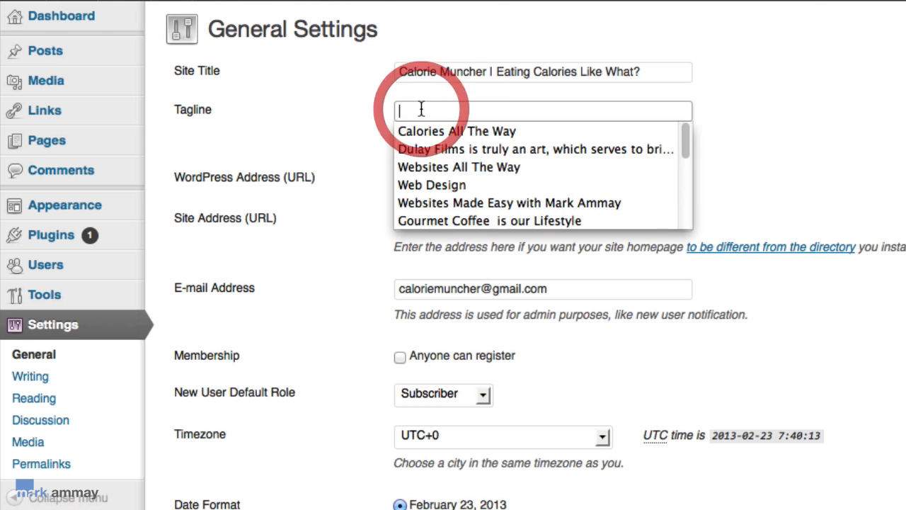
{"action": "left_click", "coordinate": [432, 133]}
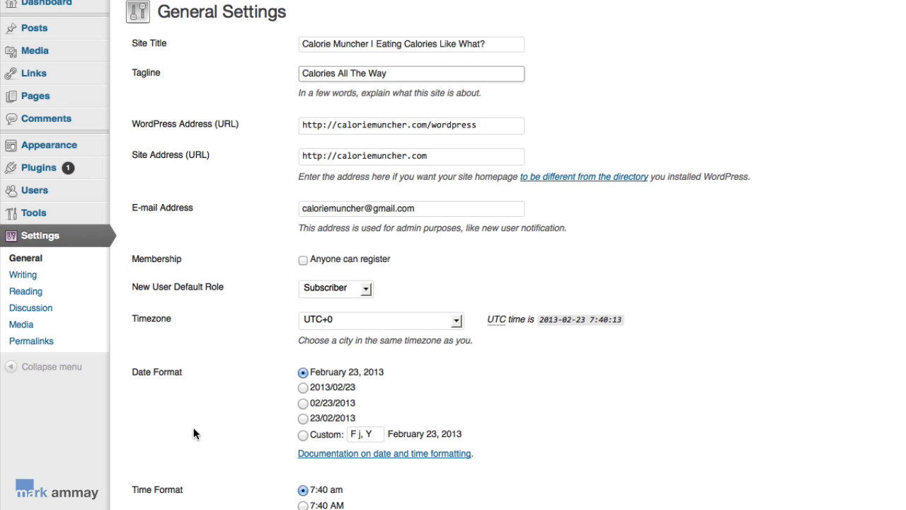
{"action": "left_click", "coordinate": [185, 507]}
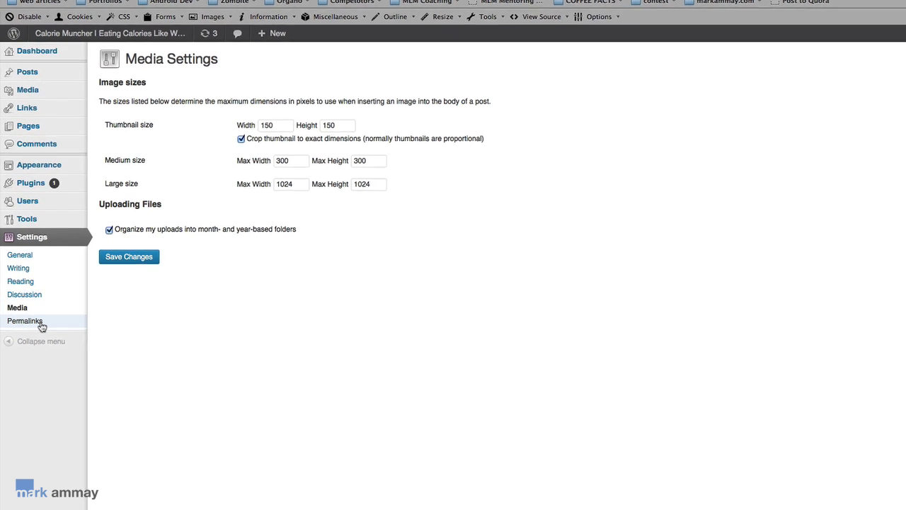
Step: Choose the Post name permalink structure (caloriemuncher.com/sample-post/) and save it
{"action": "left_click", "coordinate": [41, 322]}
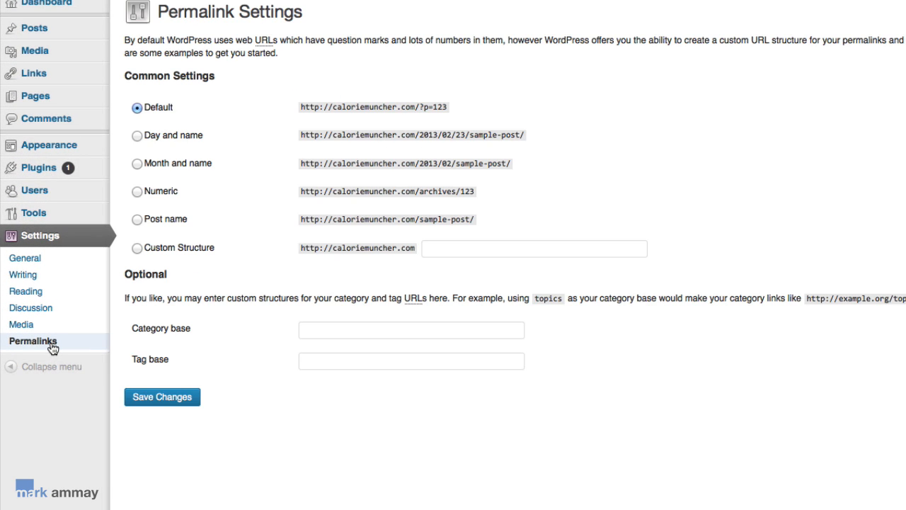
{"action": "left_click", "coordinate": [137, 219]}
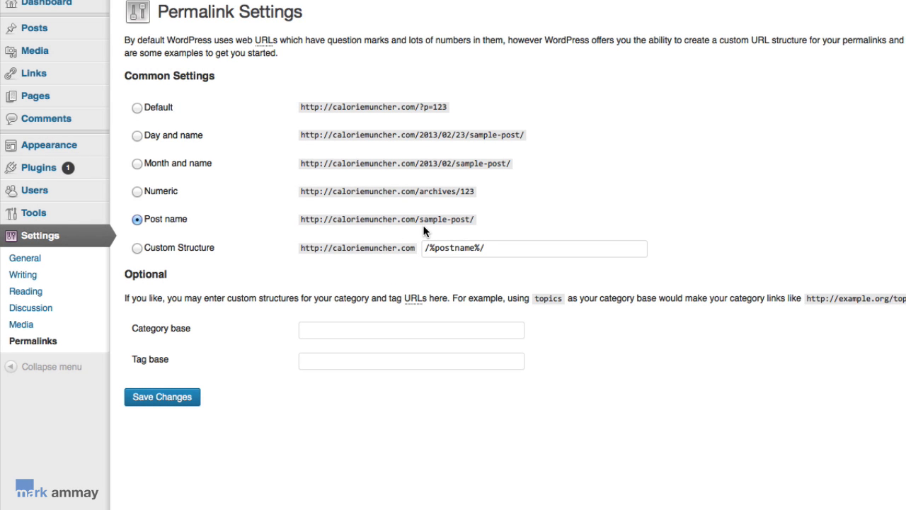
{"action": "left_click", "coordinate": [135, 249]}
{"action": "left_click", "coordinate": [138, 220]}
{"action": "left_click", "coordinate": [183, 398]}
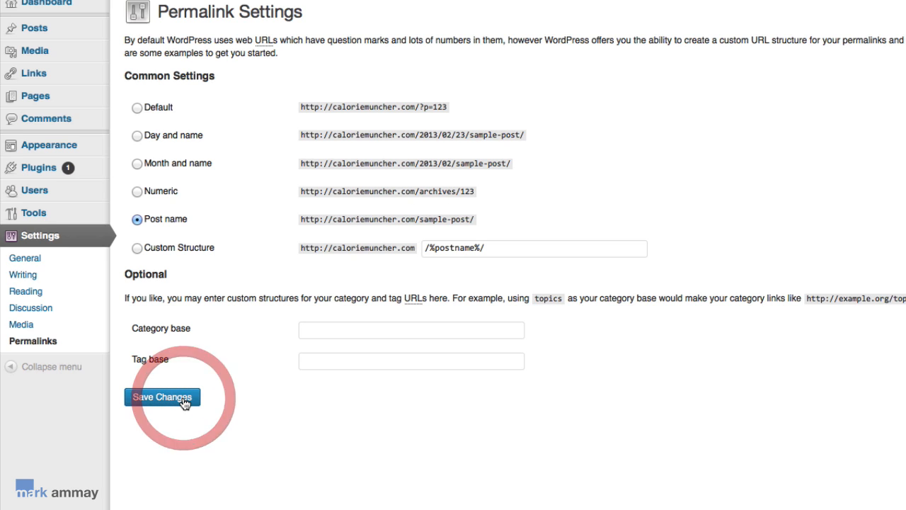